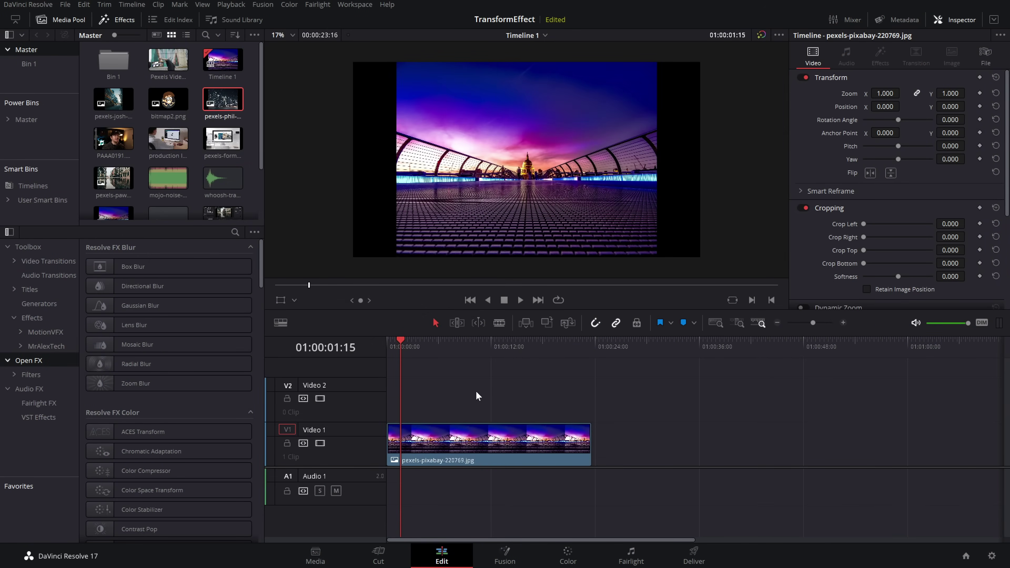
Drag Resolve FX Transform onto the pexels-pixabay-220769.jpg bridge clip on Video 1
left_click(465, 461)
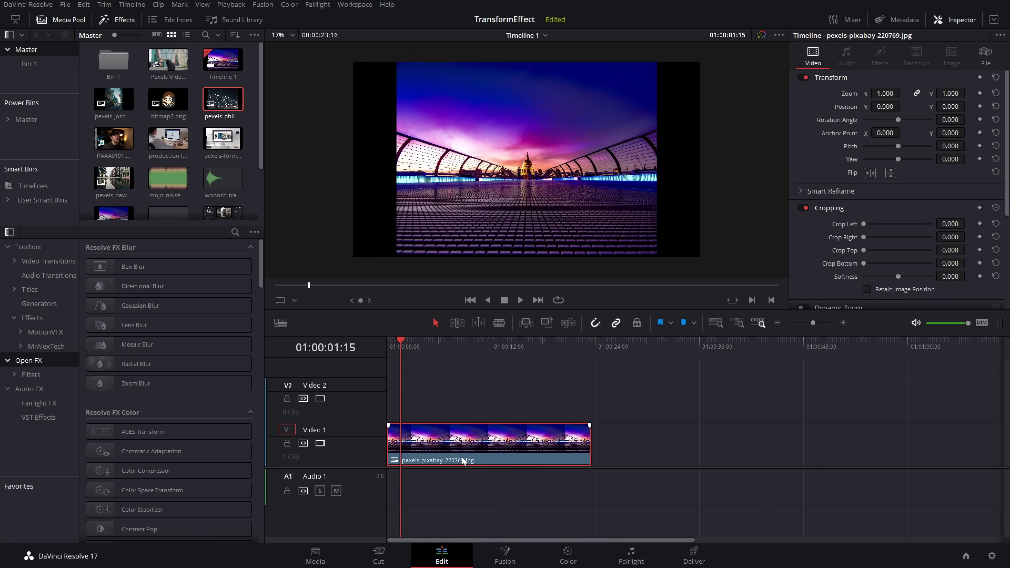
left_click(467, 409)
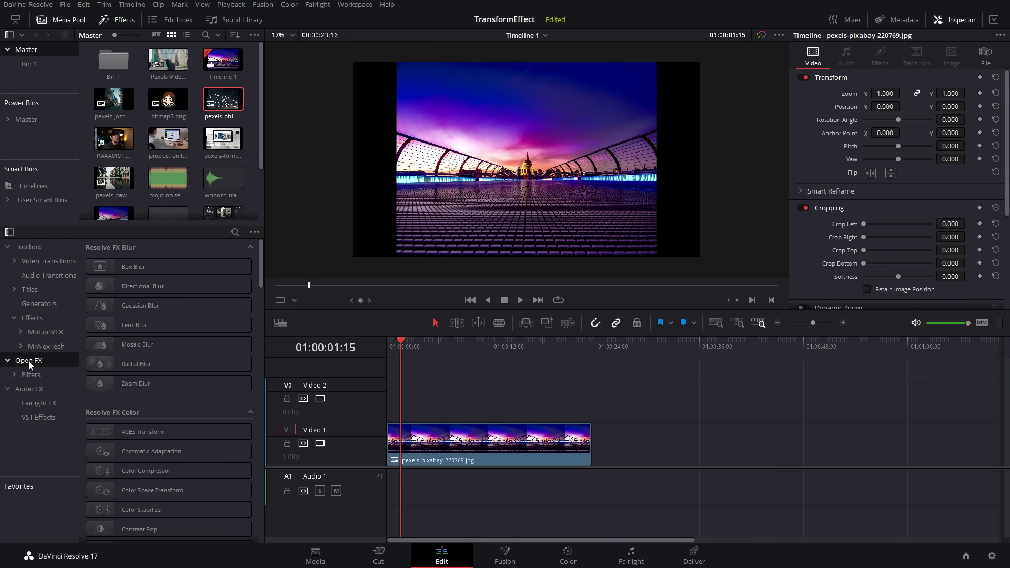
left_click_drag(262, 247, 263, 476)
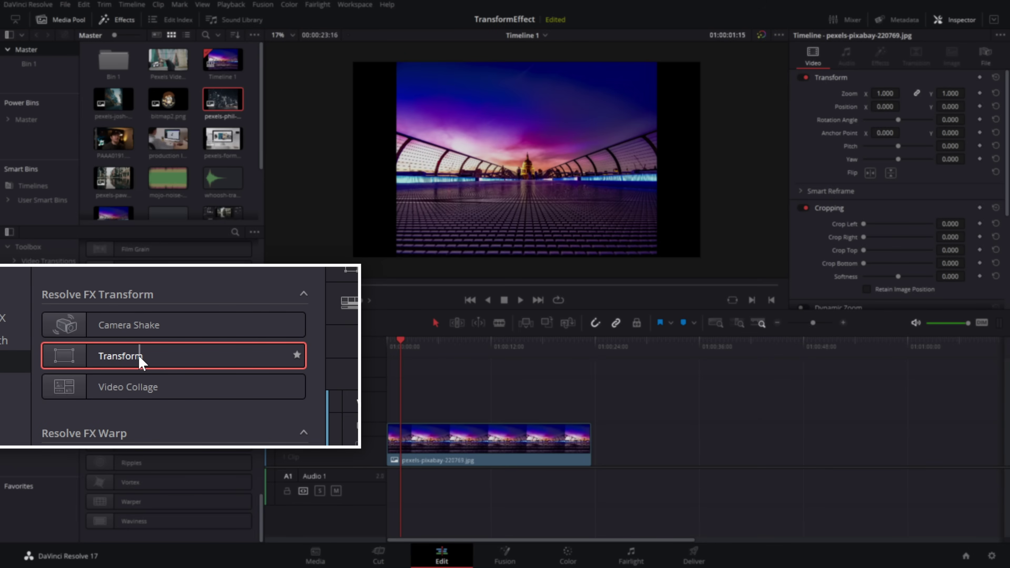
left_click_drag(135, 356, 486, 457)
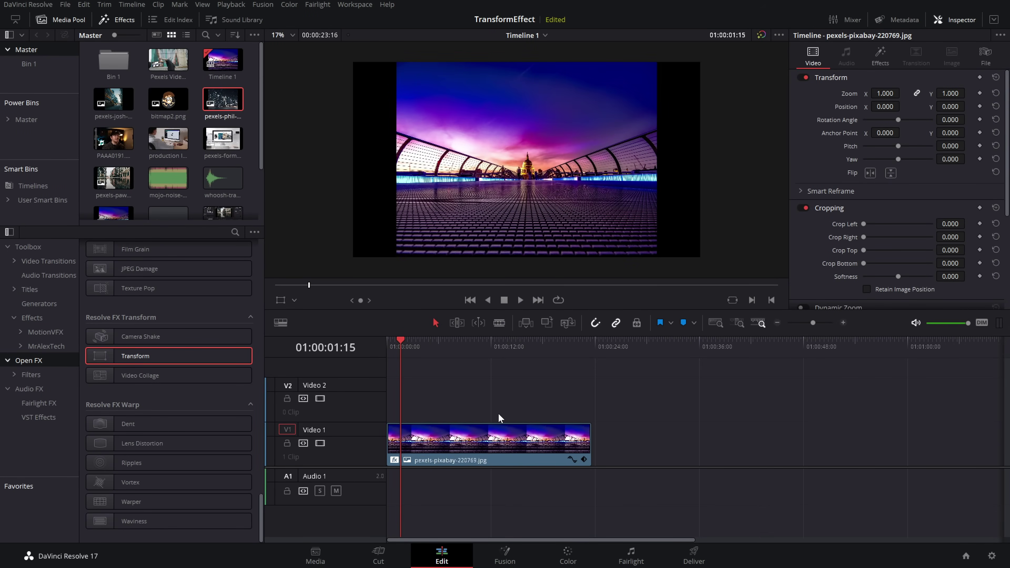
Select the bridge clip and test the Transform effect by shifting its position
left_click(479, 448)
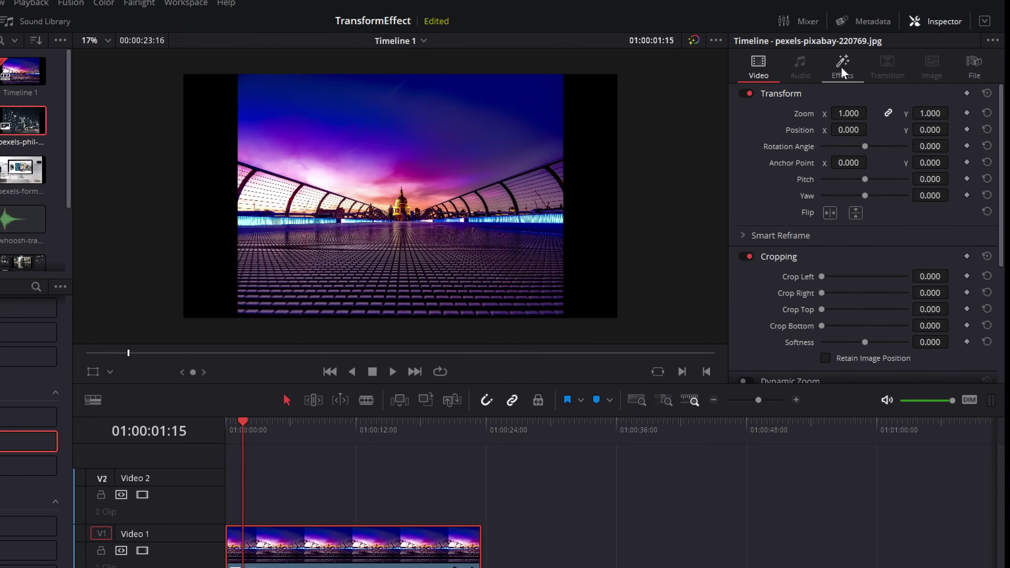
left_click(880, 57)
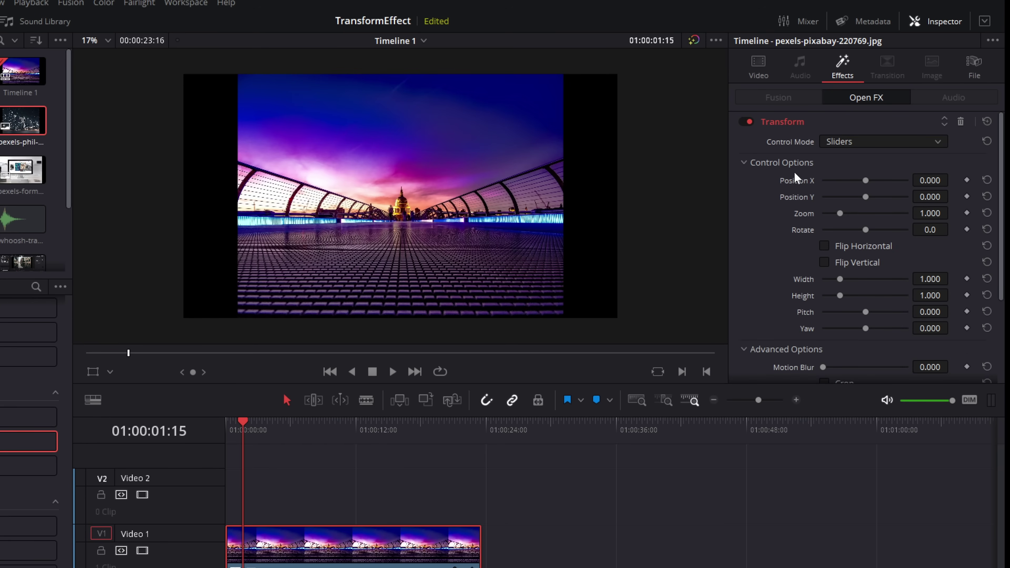
left_click_drag(866, 180, 861, 230)
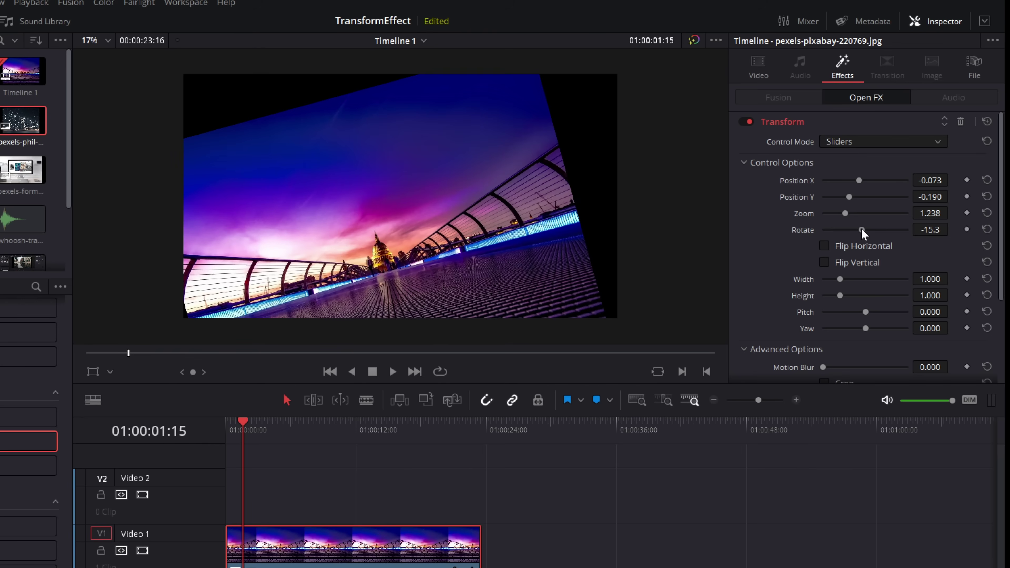
Reset the Transform rotation, zoom, and Y and X position to their defaults
double_click(800, 230)
double_click(804, 214)
double_click(807, 197)
double_click(810, 181)
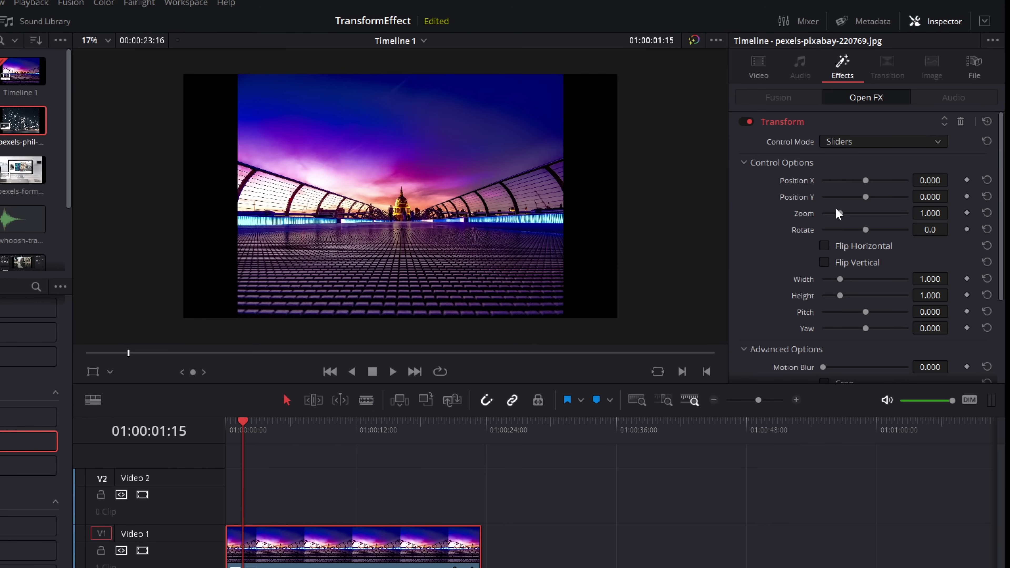
Enable Crop in the Transform effect and crop the bridge photo from left and right
scroll(837, 214, "down", 5)
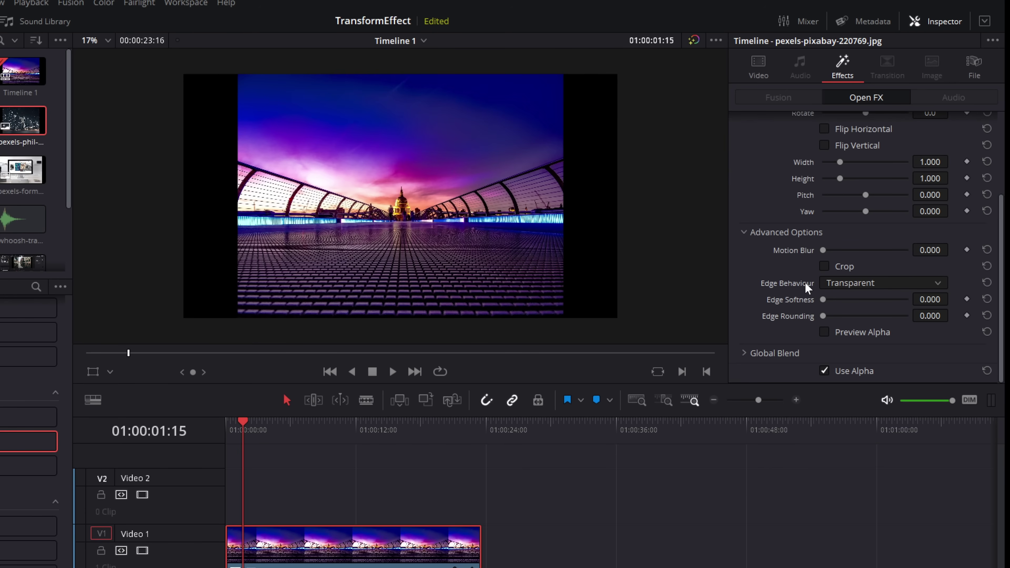
left_click(825, 267)
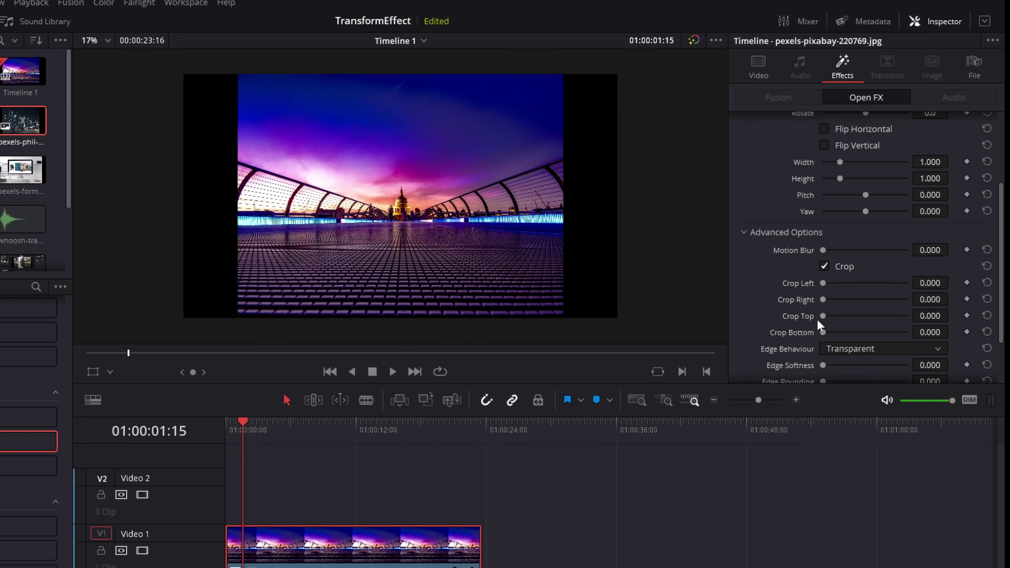
left_click_drag(823, 283, 848, 300)
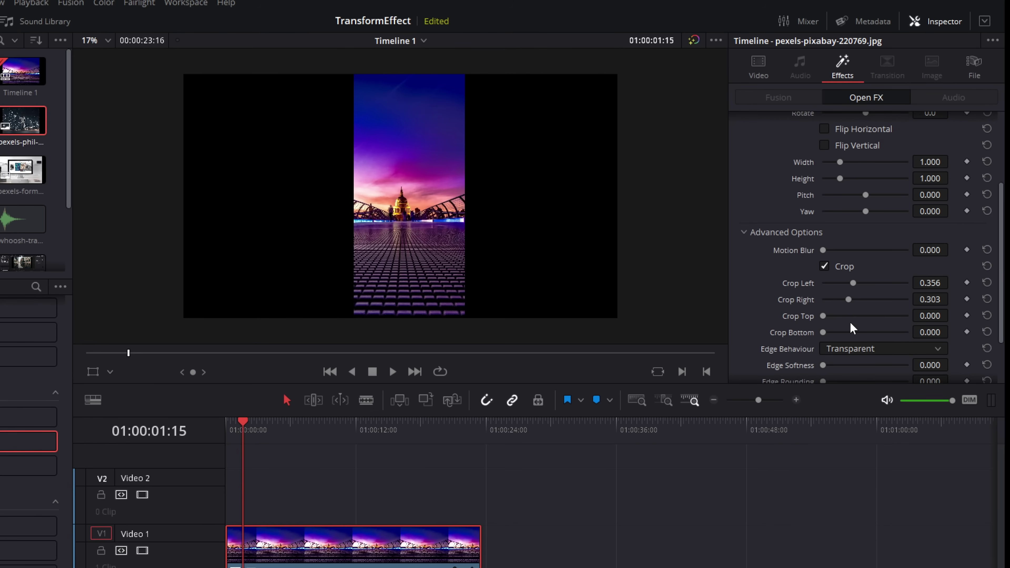
Slide the cropped strip to the frame's left edge at Position X about -0.49
scroll(841, 346, "up", 2)
scroll(839, 352, "down", 1)
scroll(839, 330, "up", 2)
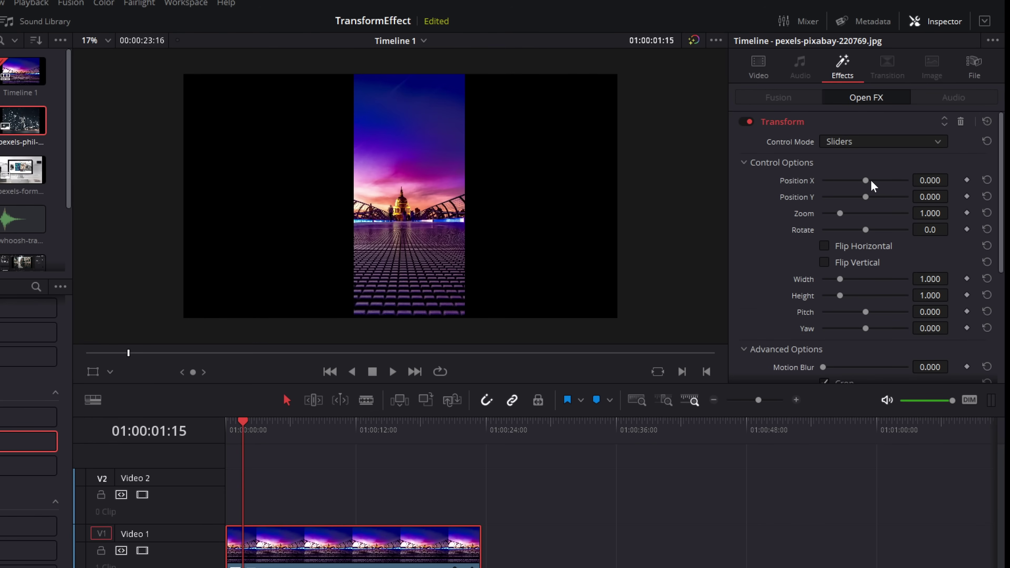
left_click_drag(870, 184, 823, 187)
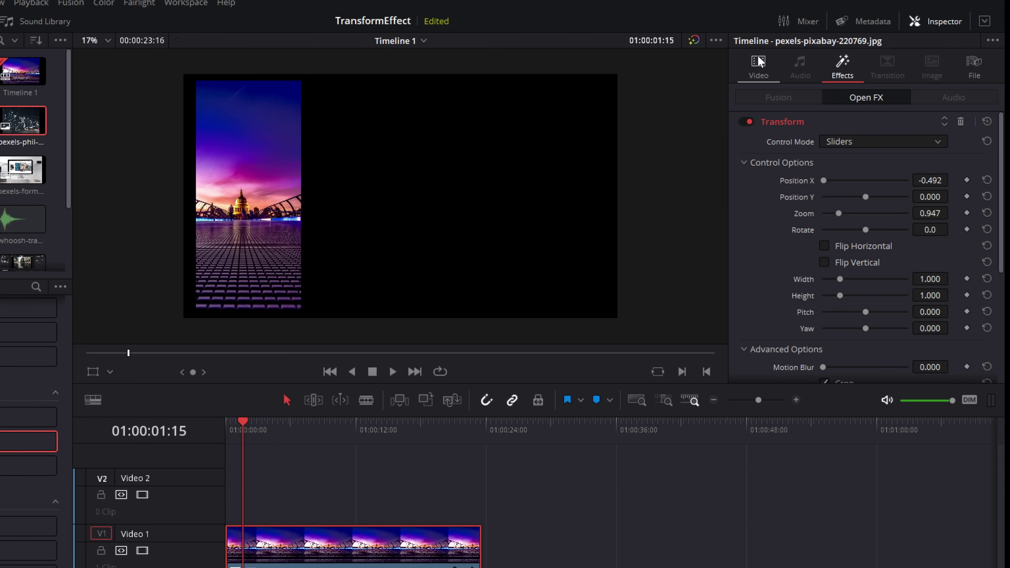
In the clip's Video transform set Zoom 1.41, Position X 83, Rotation 19.24, and tilt Pitch/Yaw
left_click(758, 67)
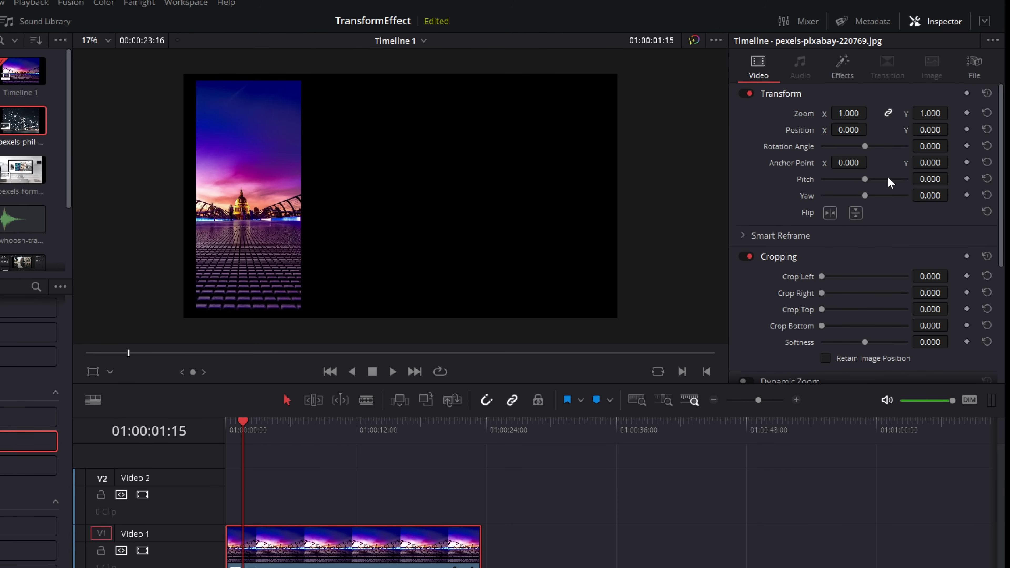
left_click_drag(849, 113, 877, 113)
left_click_drag(849, 130, 796, 151)
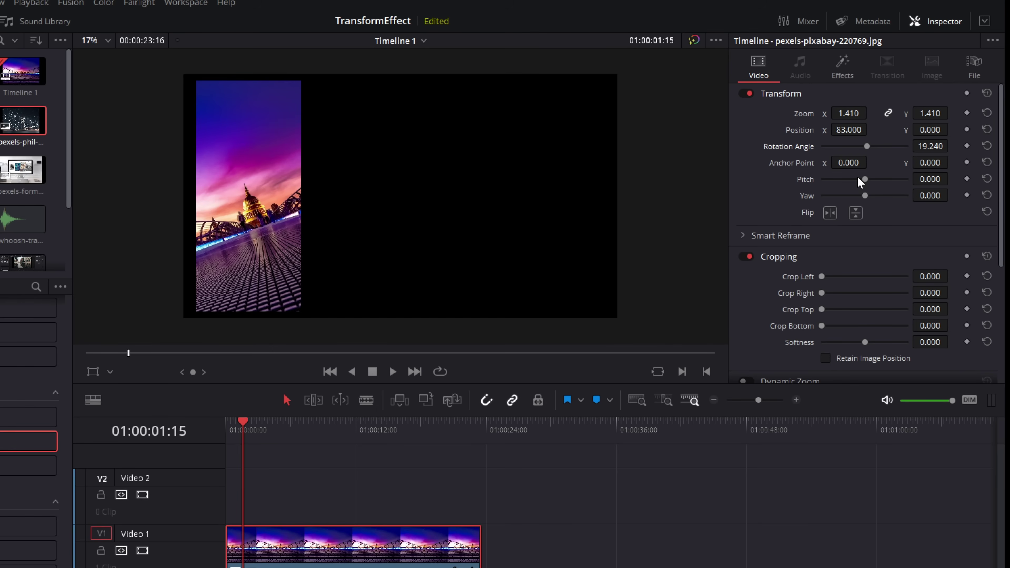
left_click_drag(860, 182, 884, 196)
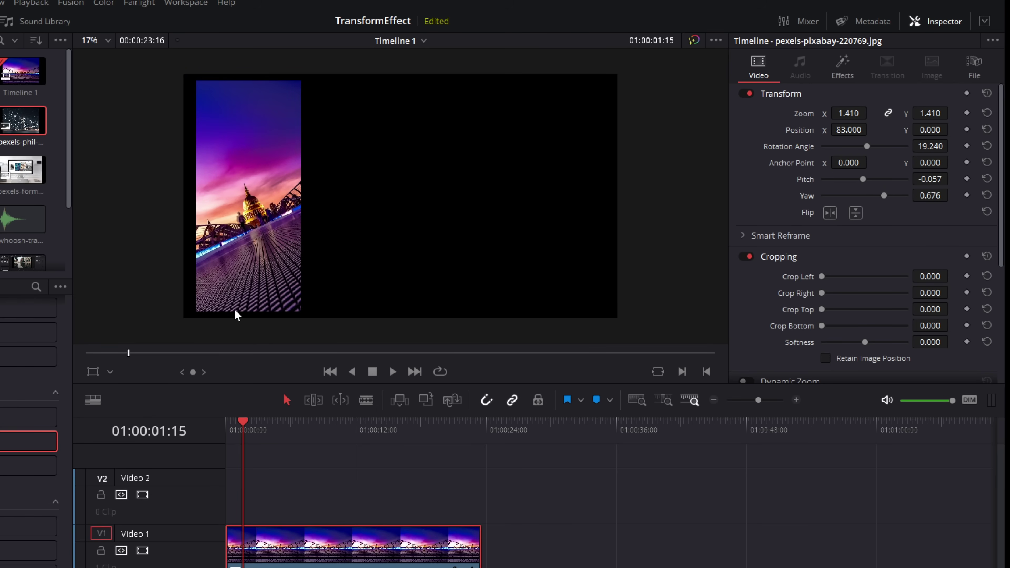
Set Transform effect Zoom ~1.85 and Rotate -40.5, then clip Rotation Angle about -41
left_click(858, 64)
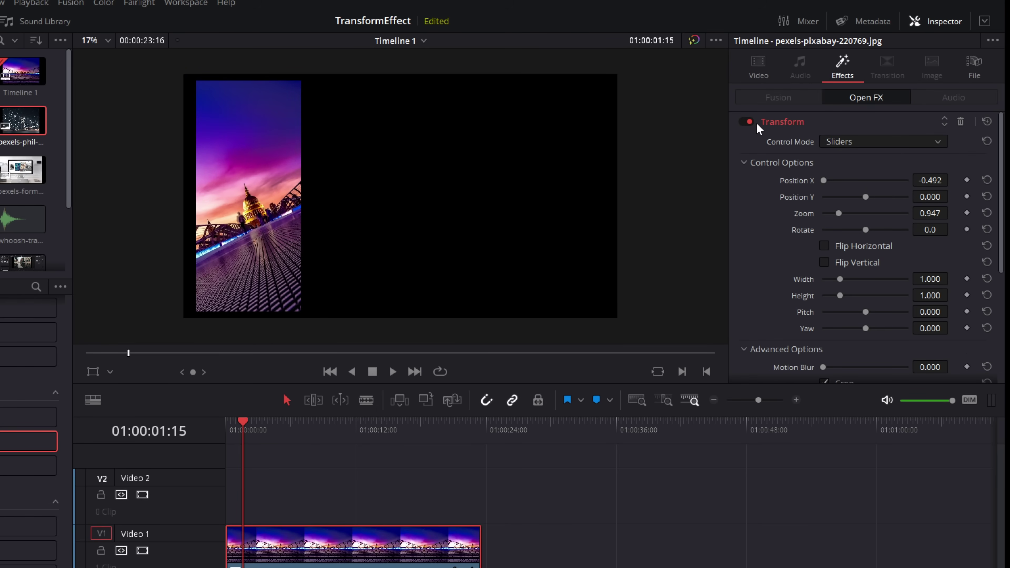
mouse_move(824, 181)
left_mouse_down()
mouse_move(885, 183)
mouse_move(893, 194)
mouse_move(826, 194)
left_mouse_up()
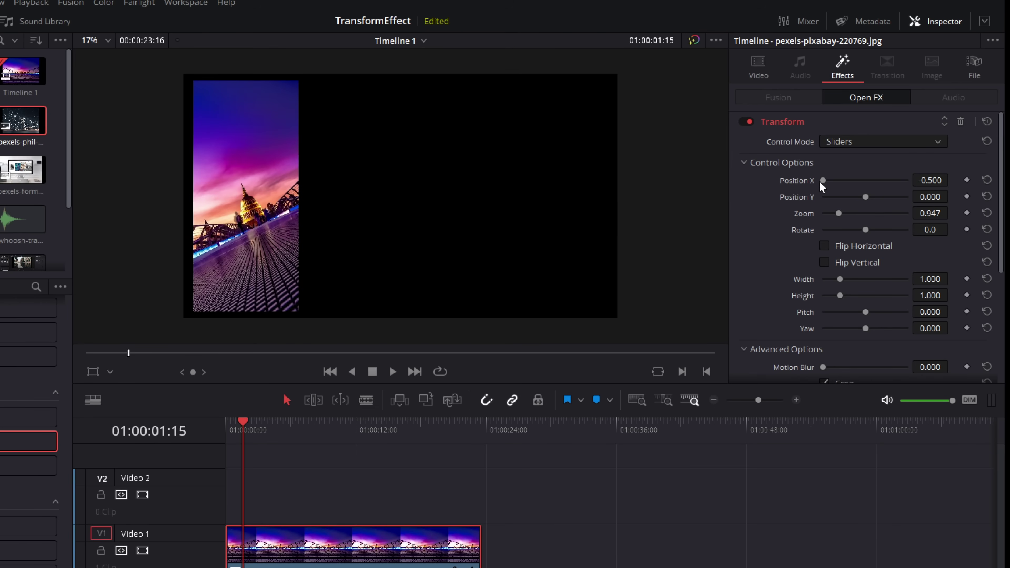
key("ctrl+z")
left_click_drag(865, 230, 829, 189)
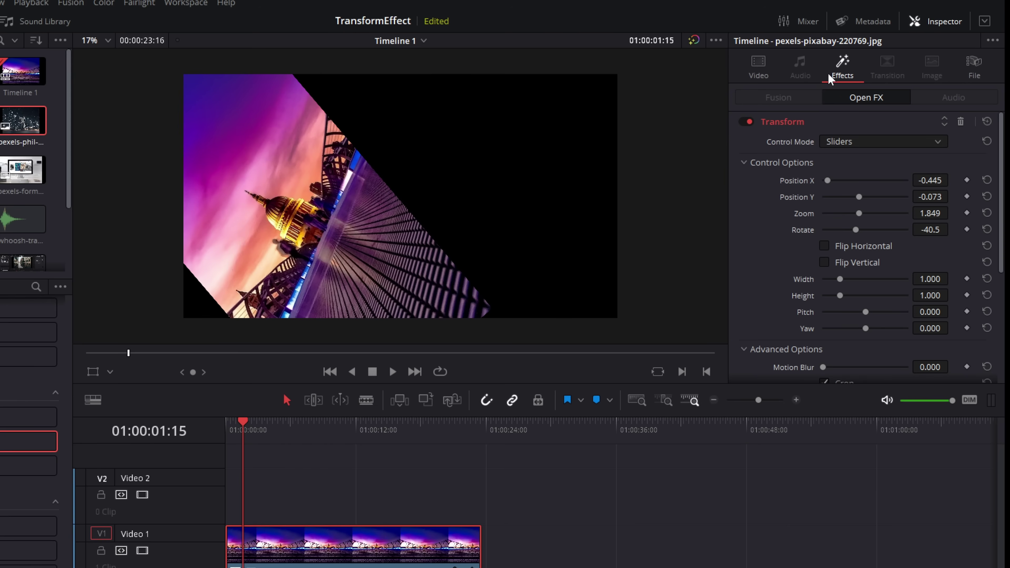
left_click(759, 69)
mouse_move(866, 147)
left_mouse_down()
mouse_move(885, 148)
mouse_move(859, 148)
left_mouse_up()
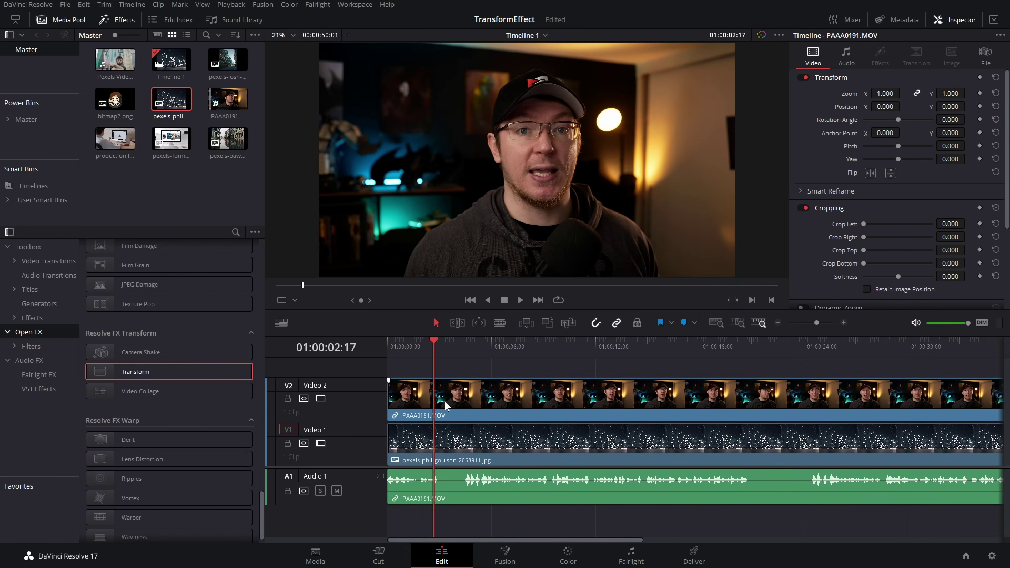
Select the PAAA0191.MOV talking-head clip on Video 2 above the city photo
left_click_drag(446, 405, 475, 409)
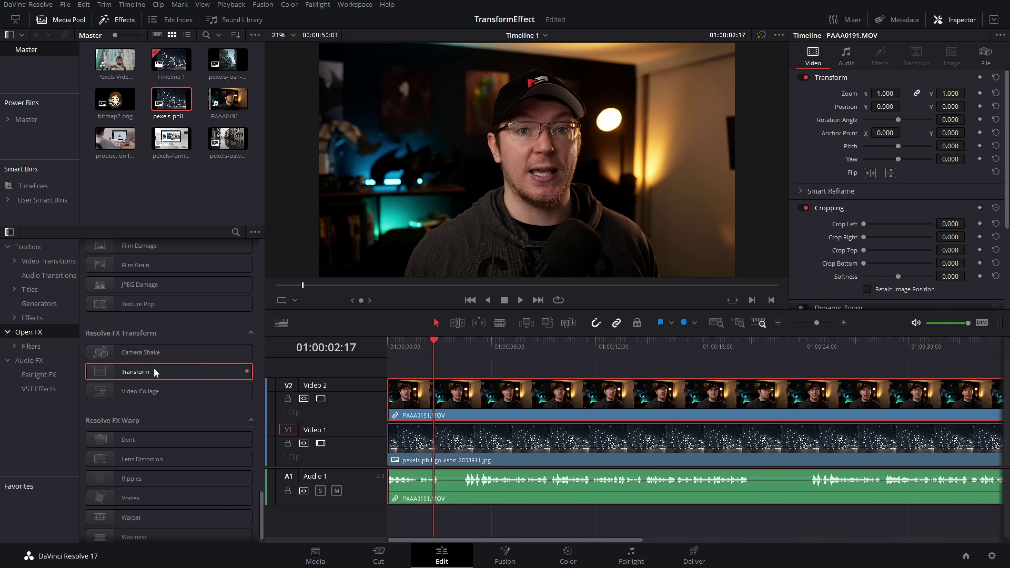
Apply Transform to the PAAA0191.MOV clip and set Zoom 0.424, Position X/Y 0.275
left_click_drag(155, 372, 540, 407)
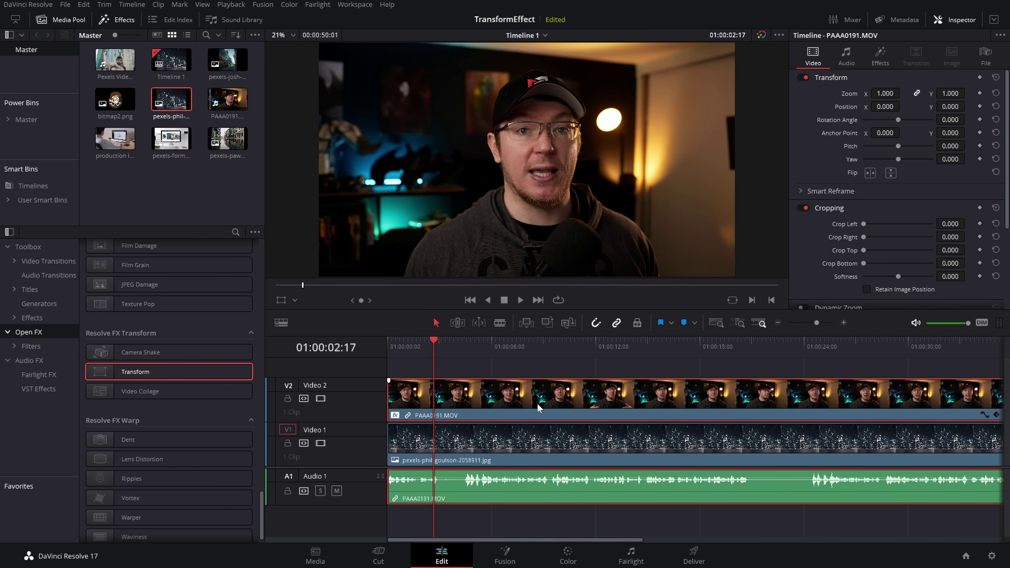
left_click(881, 56)
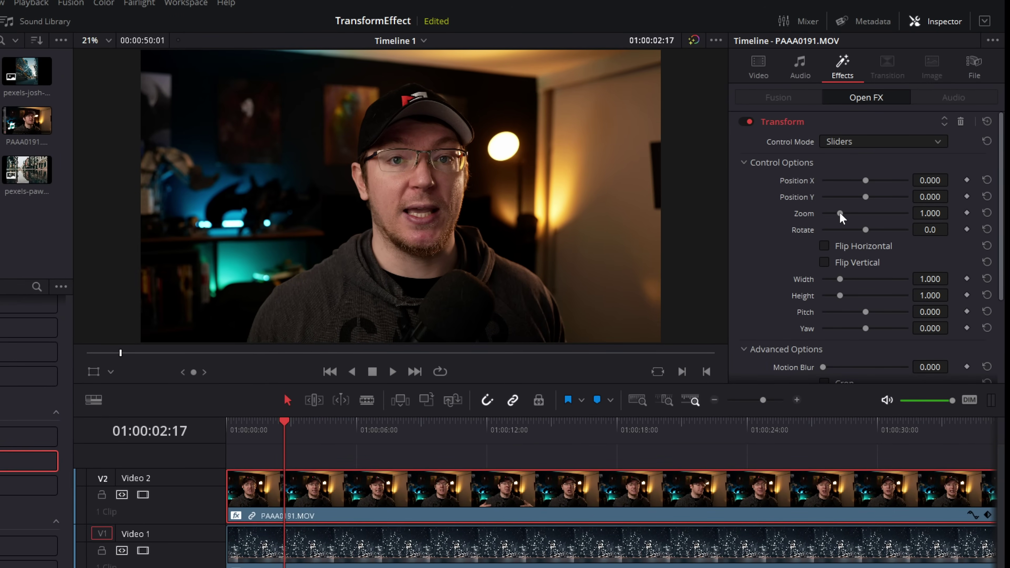
left_click_drag(840, 213, 827, 215)
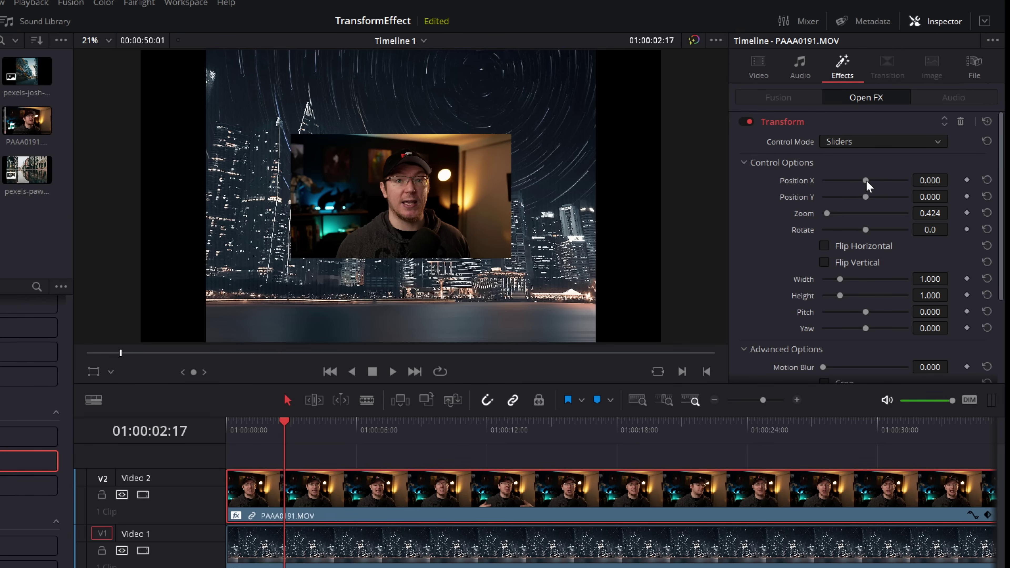
left_click_drag(866, 181, 889, 197)
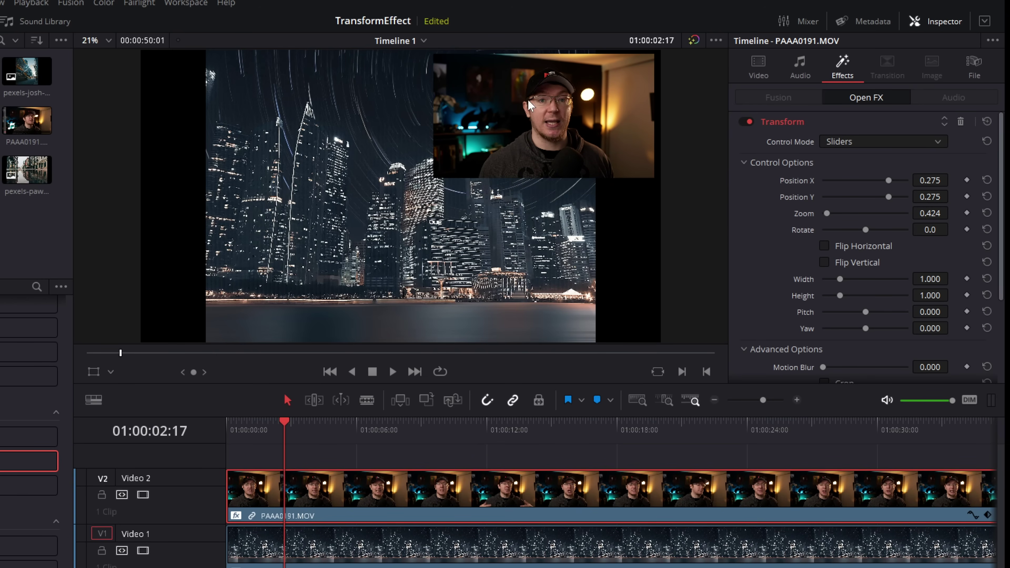
Crop the picture-in-picture's sides to 0.178/0.163 and reframe it at Zoom 1.28, Position -76, -73
scroll(823, 265, "down", 3)
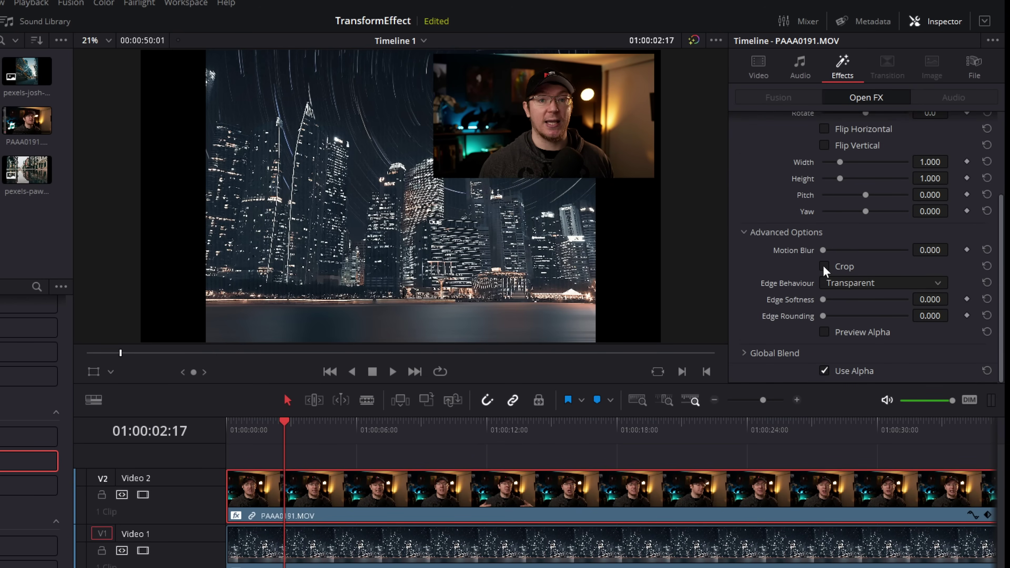
left_click(823, 265)
left_click_drag(823, 283, 836, 301)
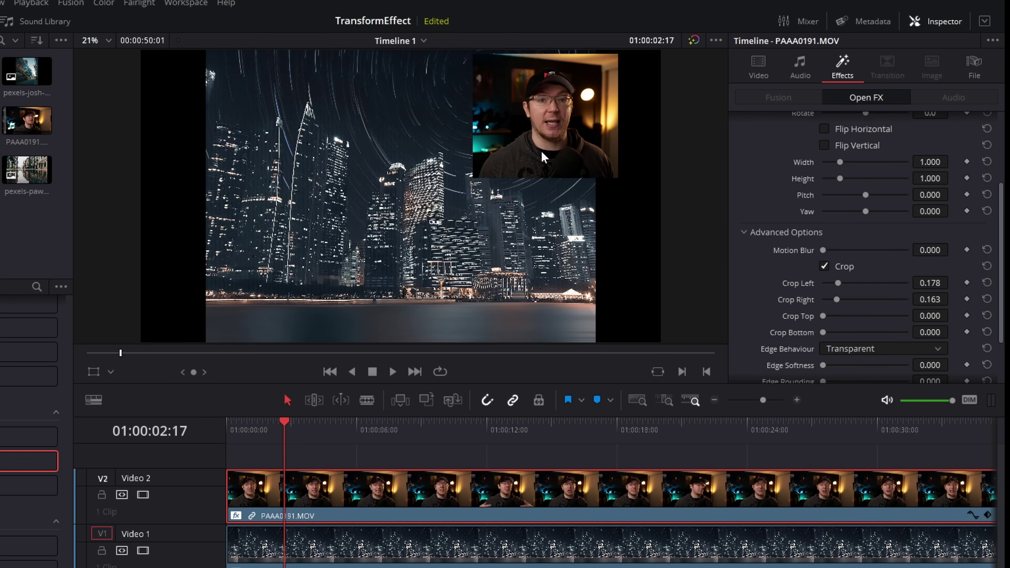
left_click(758, 64)
left_click_drag(843, 113, 897, 131)
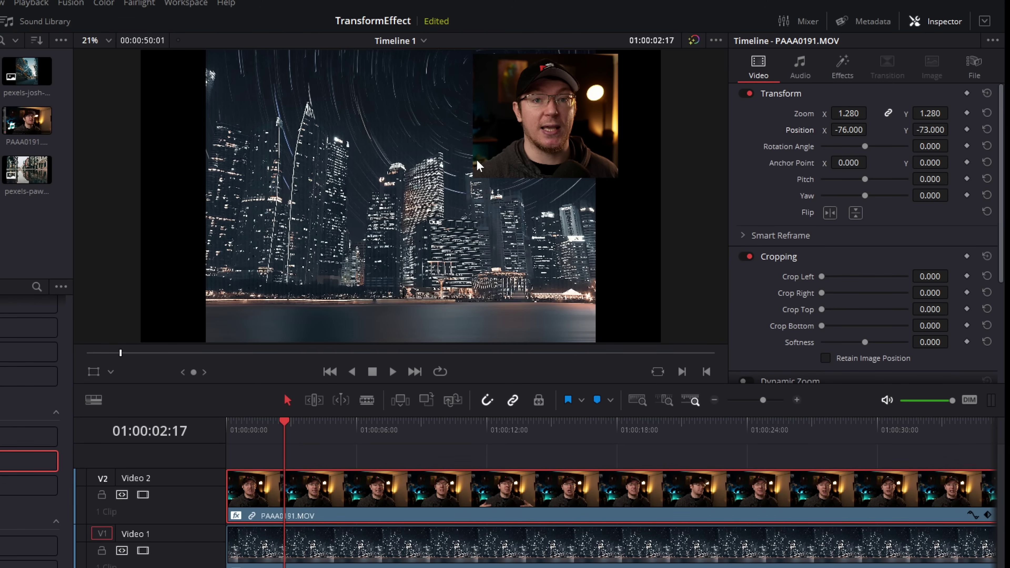
Set the webcam Transform effect's Edge Rounding to 1.000 under Advanced Options
left_click(839, 78)
scroll(781, 216, "down", 3)
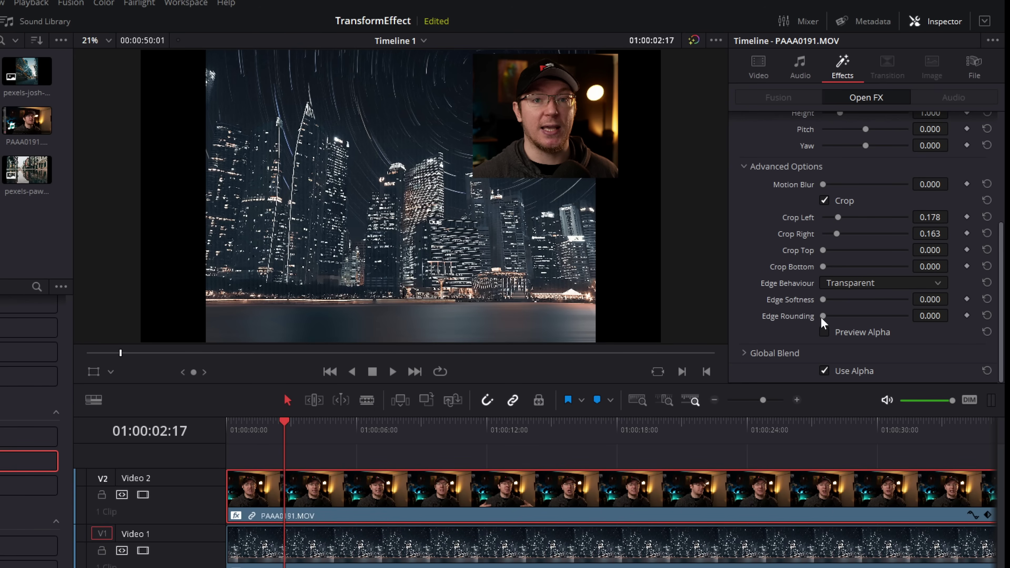
left_click_drag(822, 317, 911, 321)
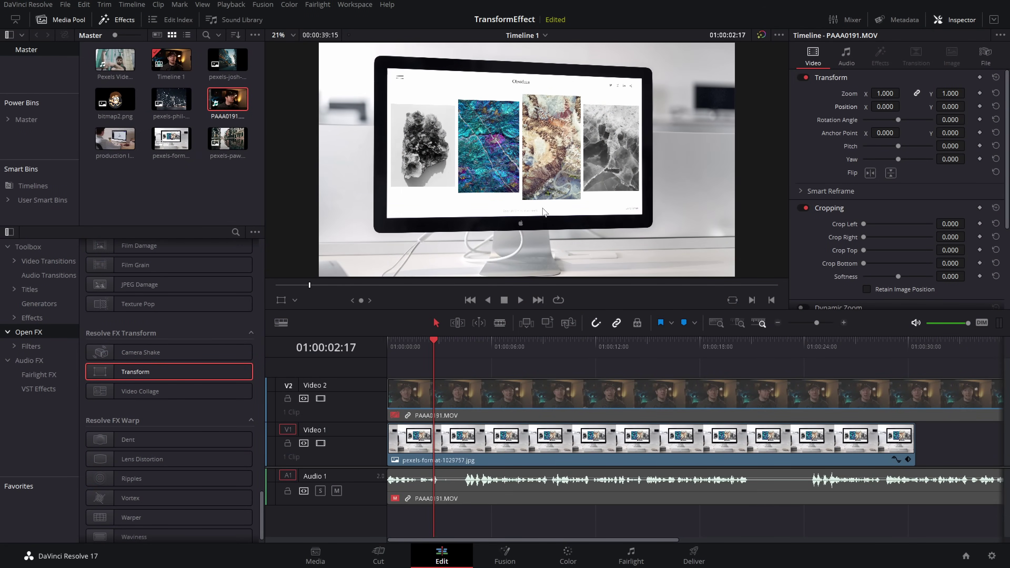
Select the webcam clip and toggle it off with D to reveal the monitor photo
left_click(455, 396)
key("d")
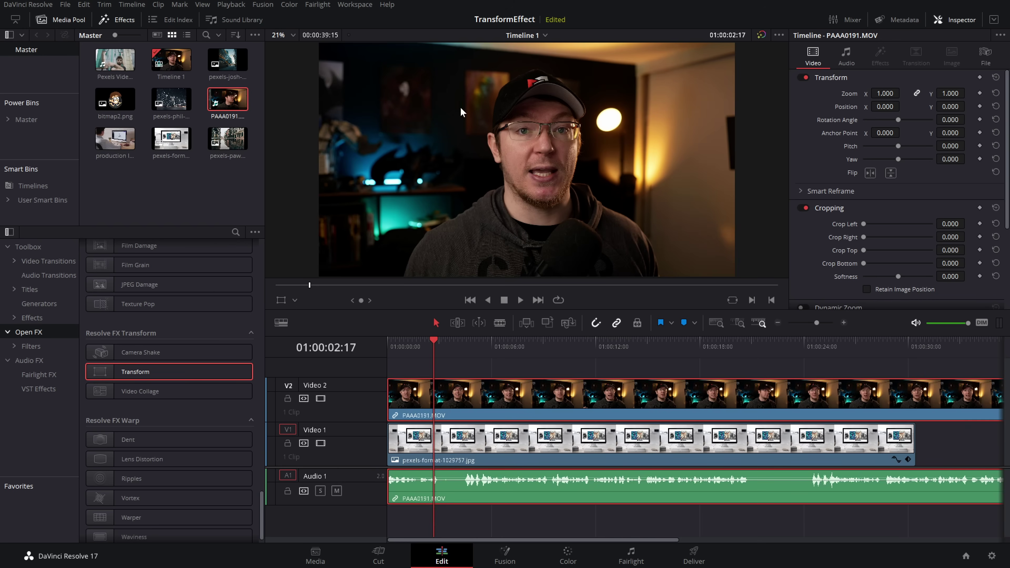
key("d")
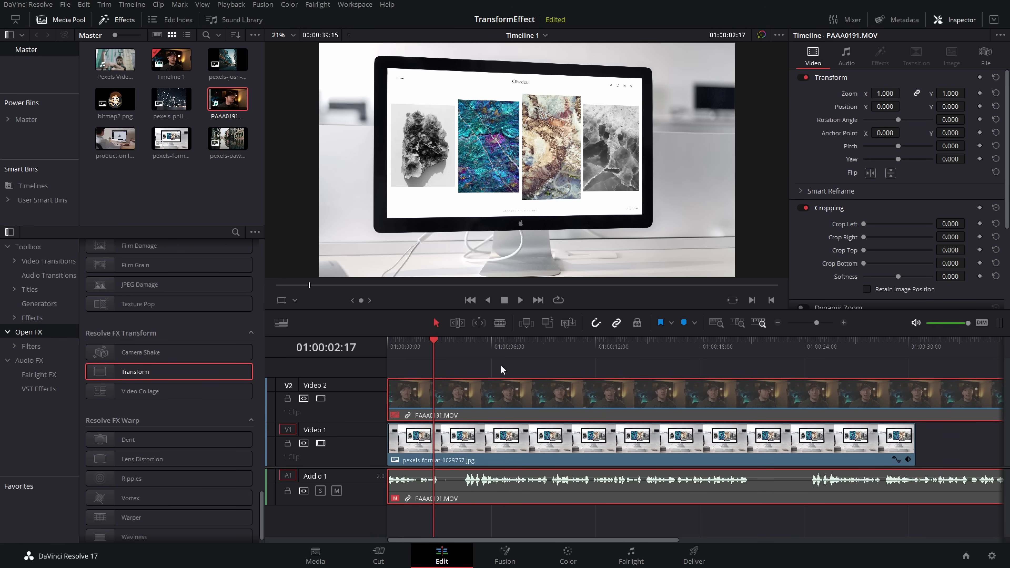
Apply Resolve FX Transform to PAAA0191.MOV, re-enable the clip, and show its effect settings
left_click_drag(229, 373, 515, 402)
key("d")
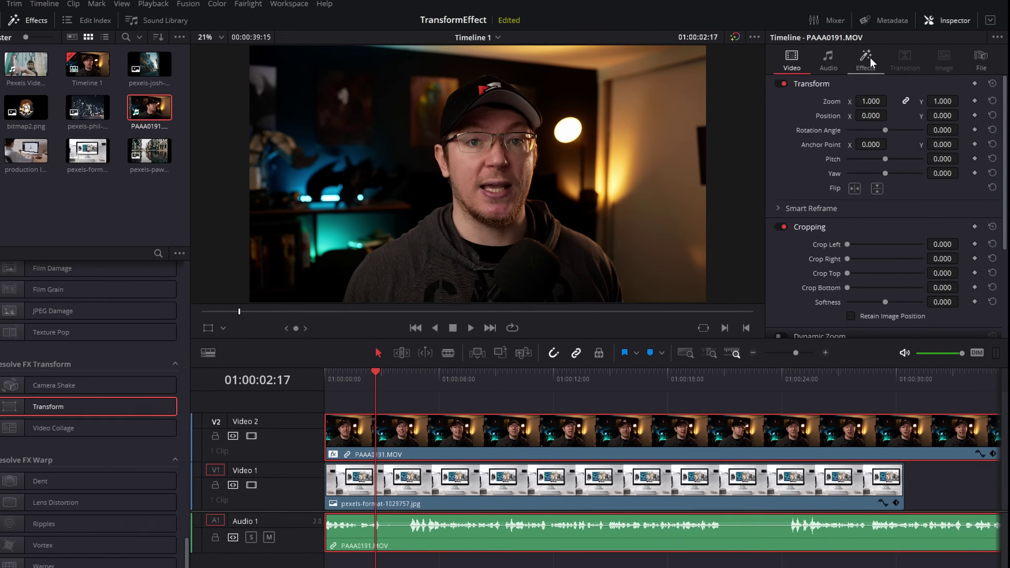
left_click(880, 58)
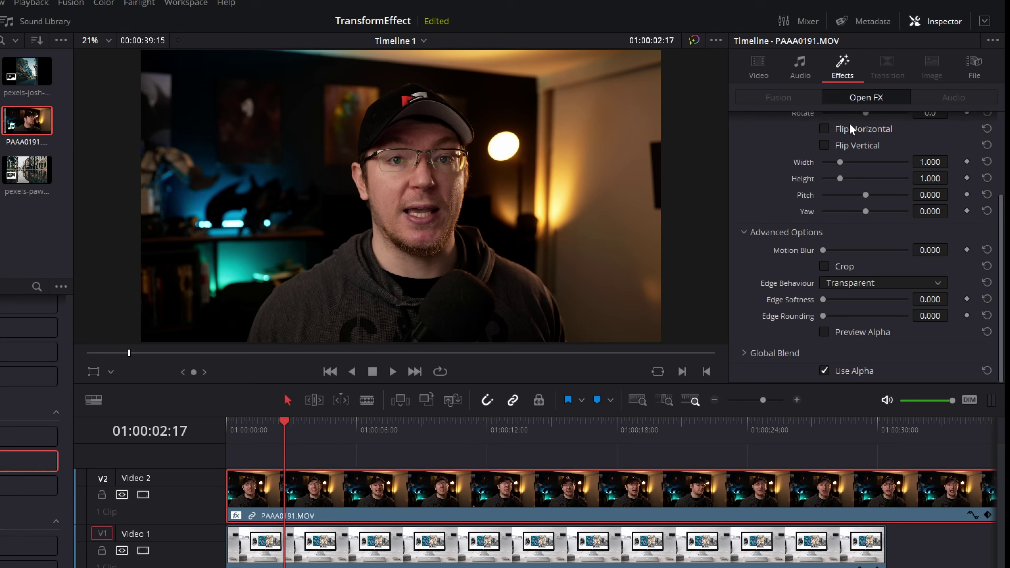
scroll(857, 104, "up", 3)
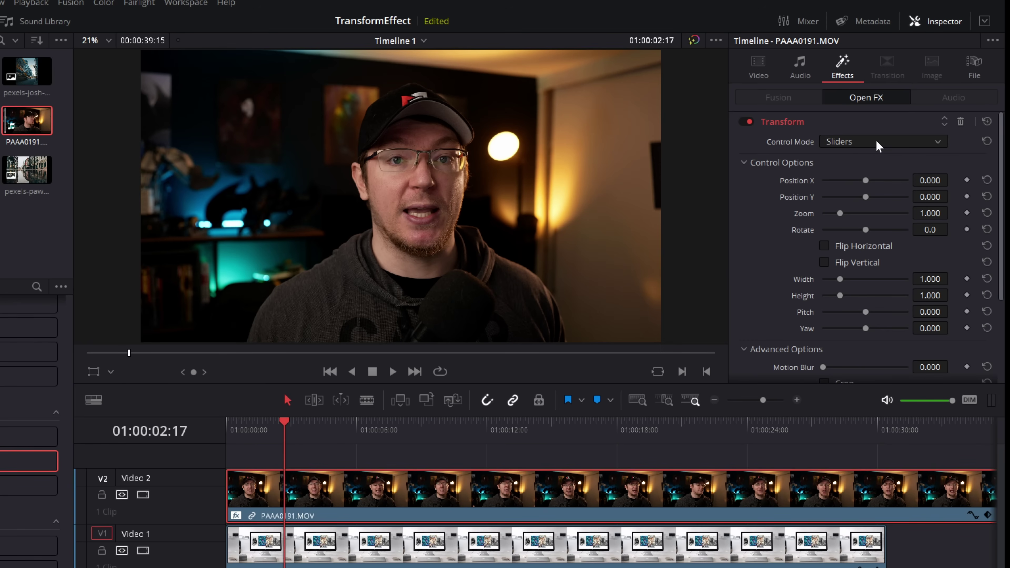
Switch the Transform control mode to Interactive - Canvas and display the Open FX Overlay grid
left_click(853, 143)
left_click(879, 174)
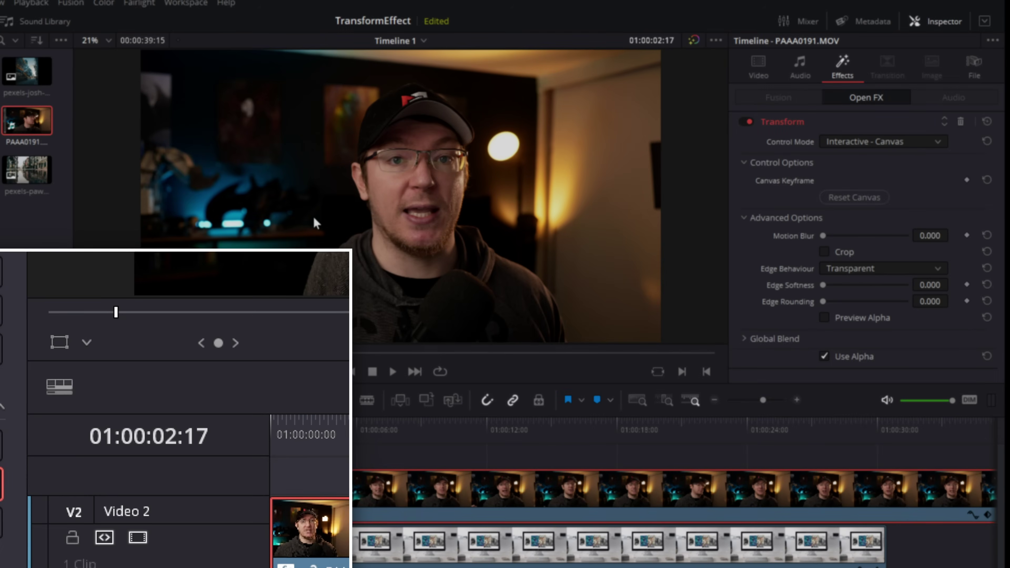
left_click(87, 345)
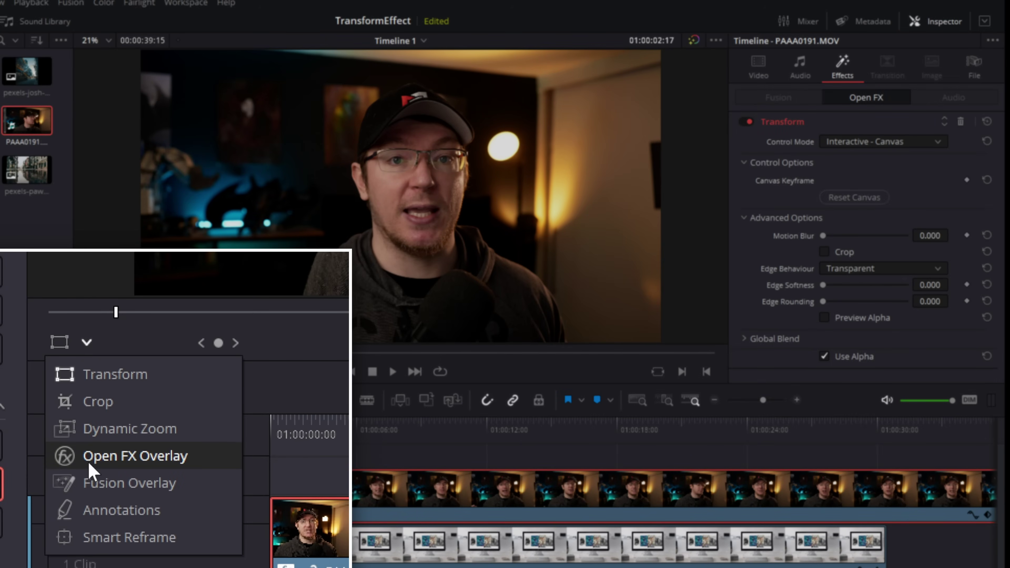
left_click(102, 460)
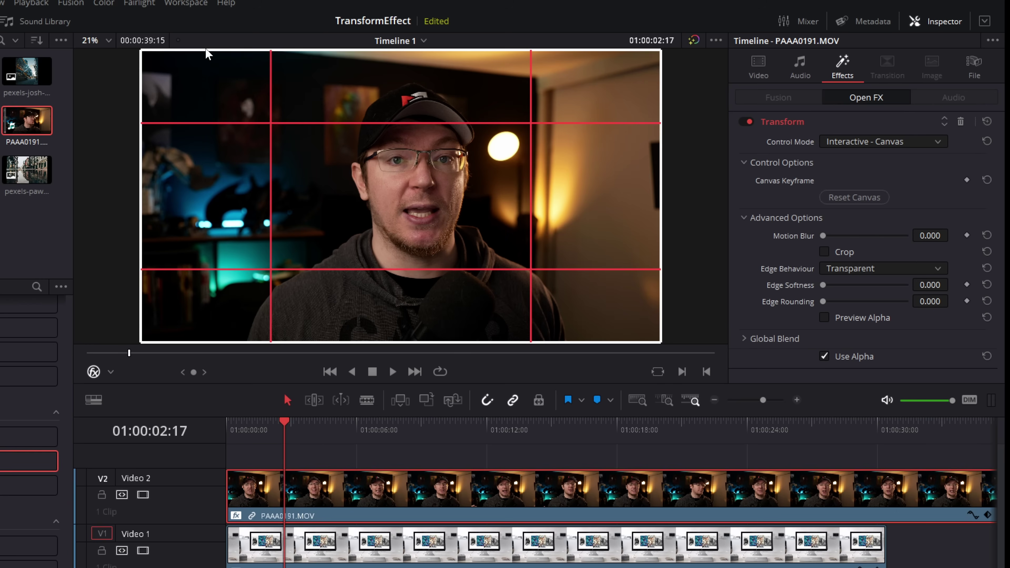
Drag the canvas corners so the webcam clip sits on the monitor screen's corners
mouse_move(418, 195)
left_mouse_down()
mouse_move(436, 167)
mouse_move(383, 162)
mouse_move(418, 206)
left_mouse_up()
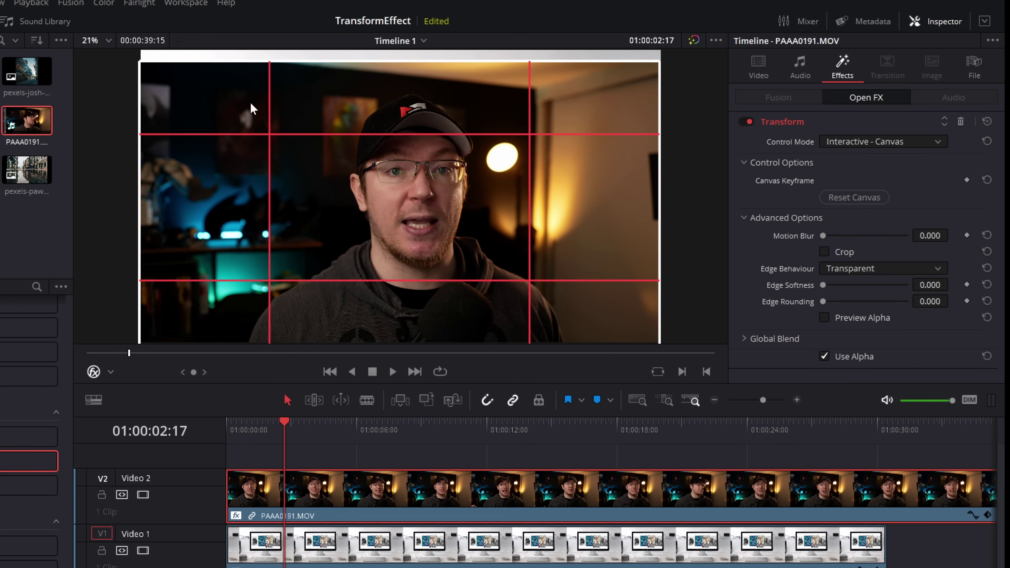
left_click_drag(189, 92, 274, 105)
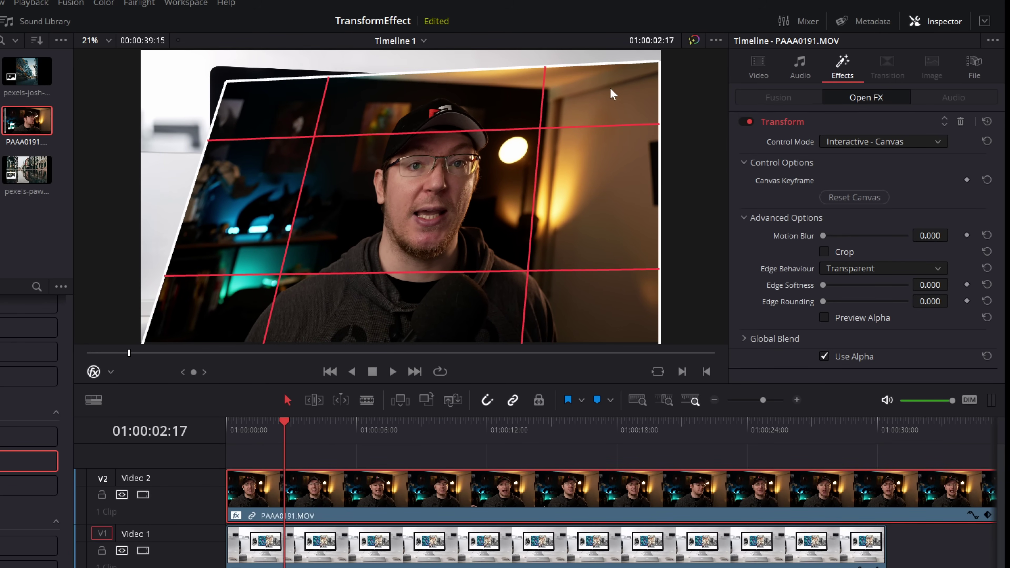
left_click_drag(610, 90, 465, 231)
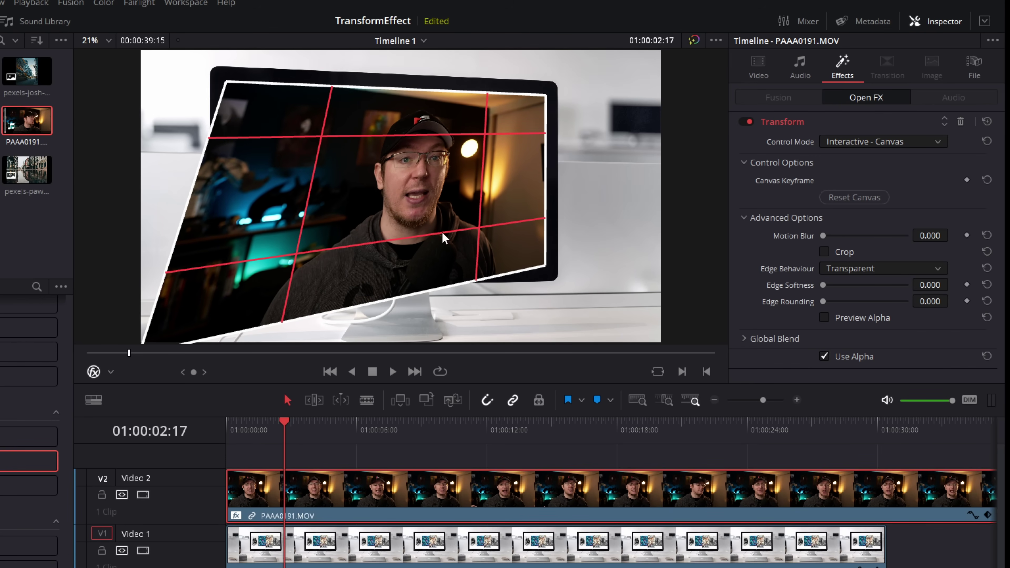
left_click_drag(143, 343, 224, 270)
left_click_drag(254, 235, 254, 236)
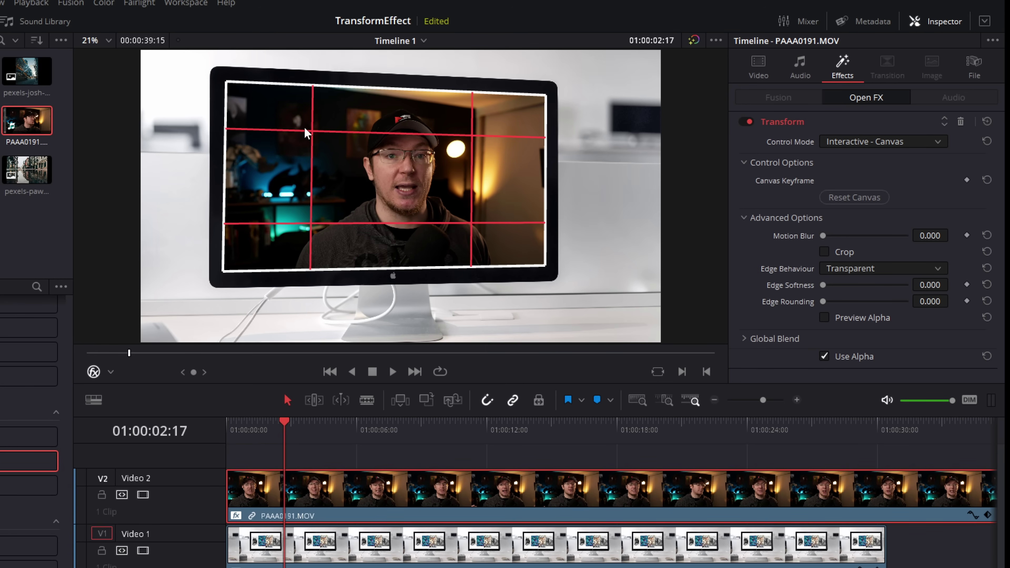
Toggle the overlay to check the fit, nudging the top-right corner up to match
left_click(93, 372)
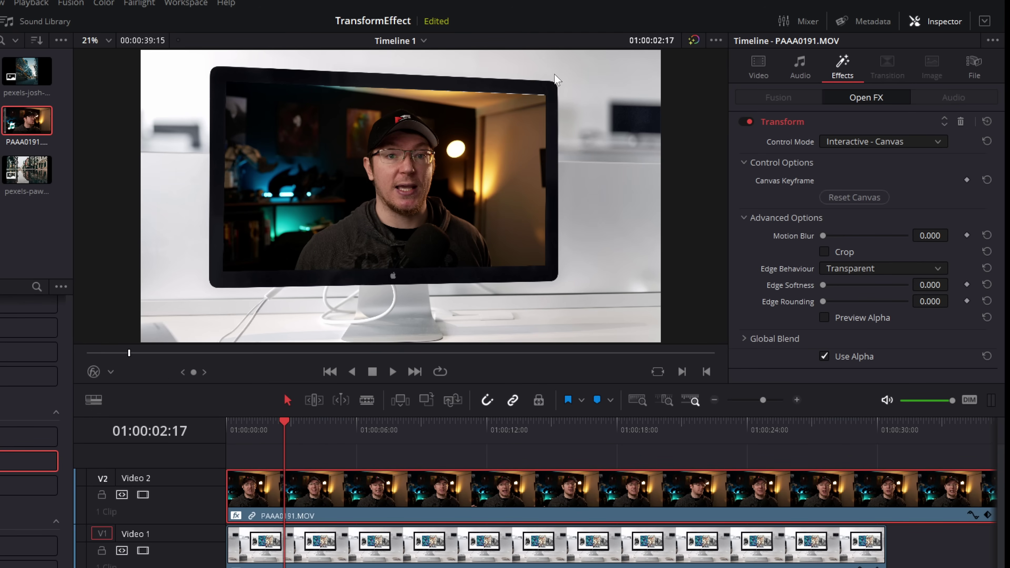
left_click(94, 371)
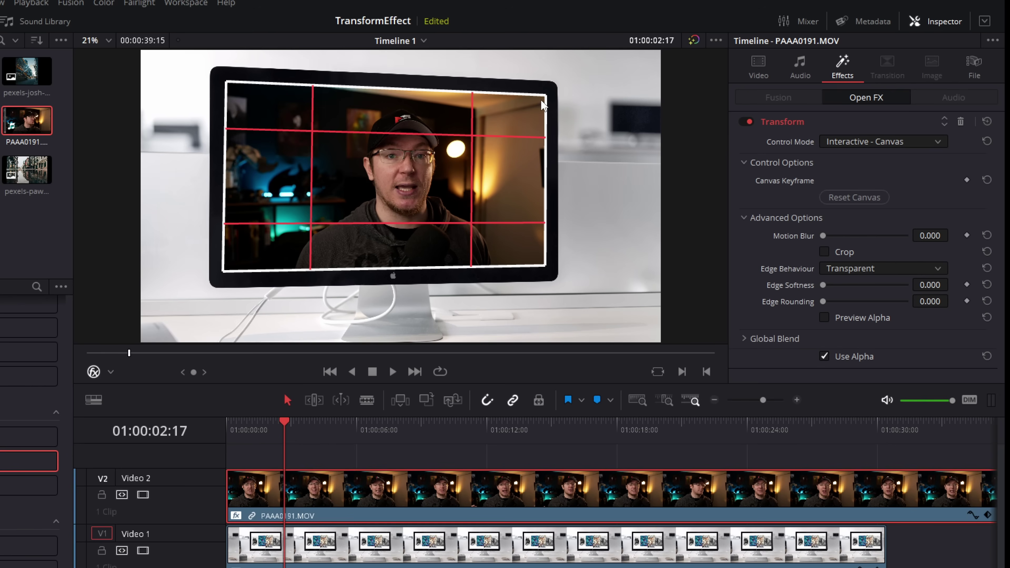
left_click_drag(543, 105, 544, 102)
left_click(93, 373)
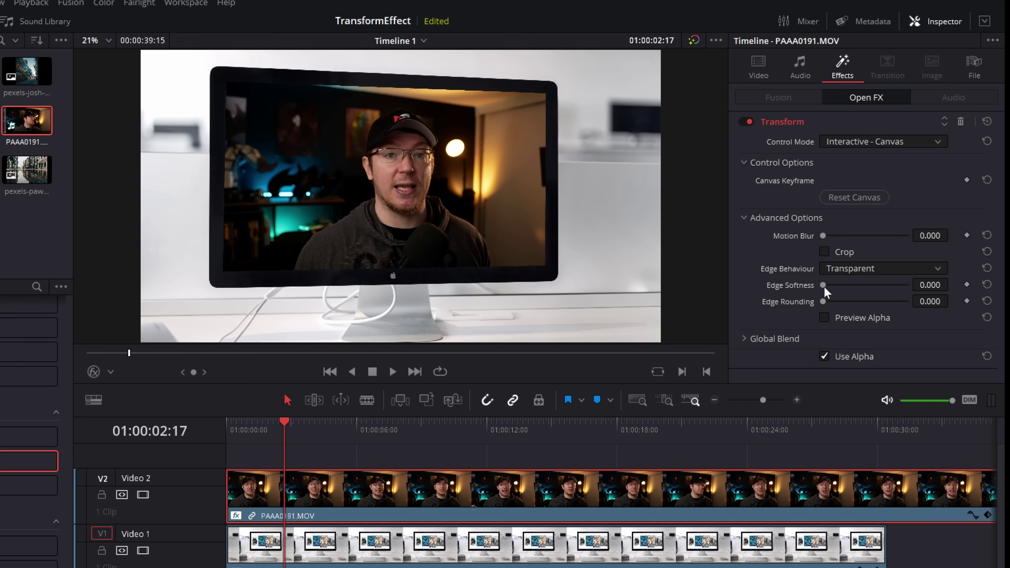
Set Edge Softness to 0.008 and play the corner-pinned composite from the timeline start
left_click_drag(821, 284, 822, 284)
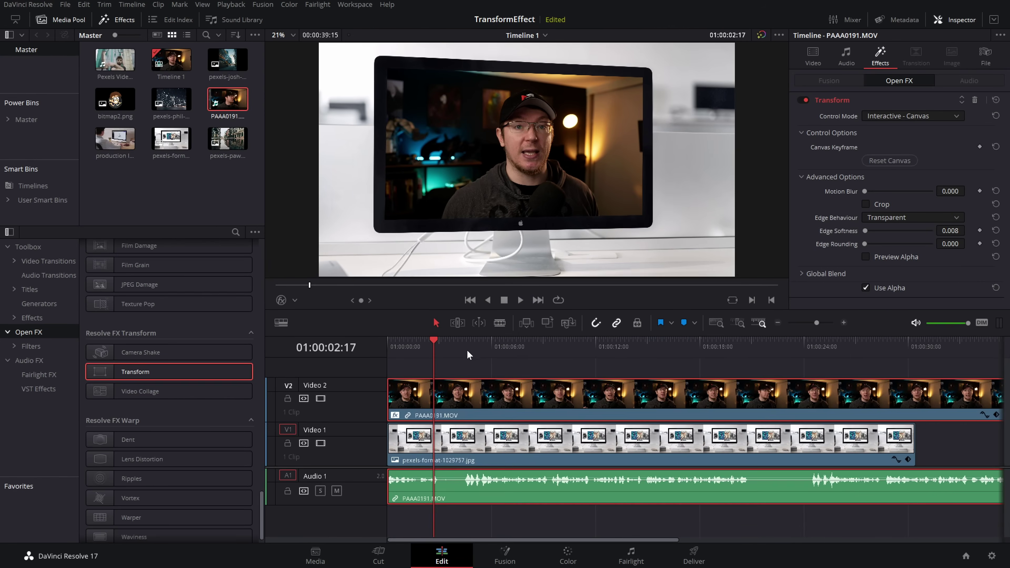
left_click(231, 424)
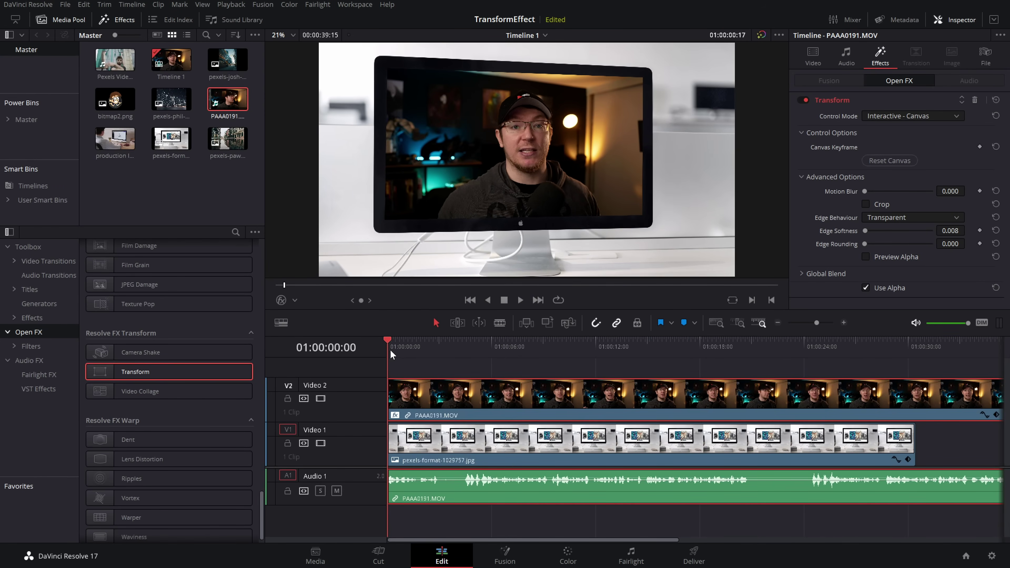
key("space")
key("space")
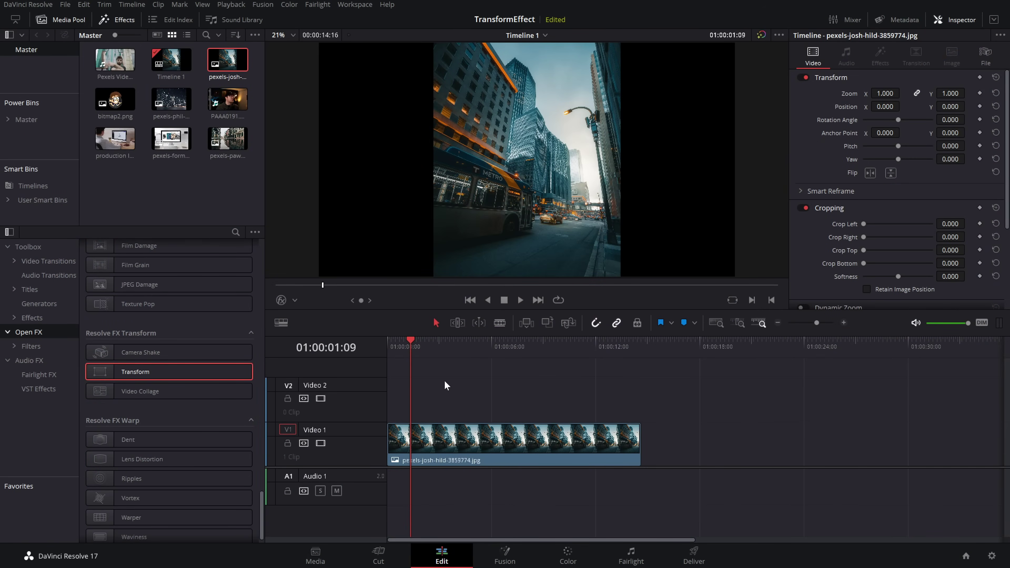
Apply the Resolve FX Transform effect to the street photo on V1 and show its settings
left_click_drag(135, 372, 485, 439)
left_click(871, 65)
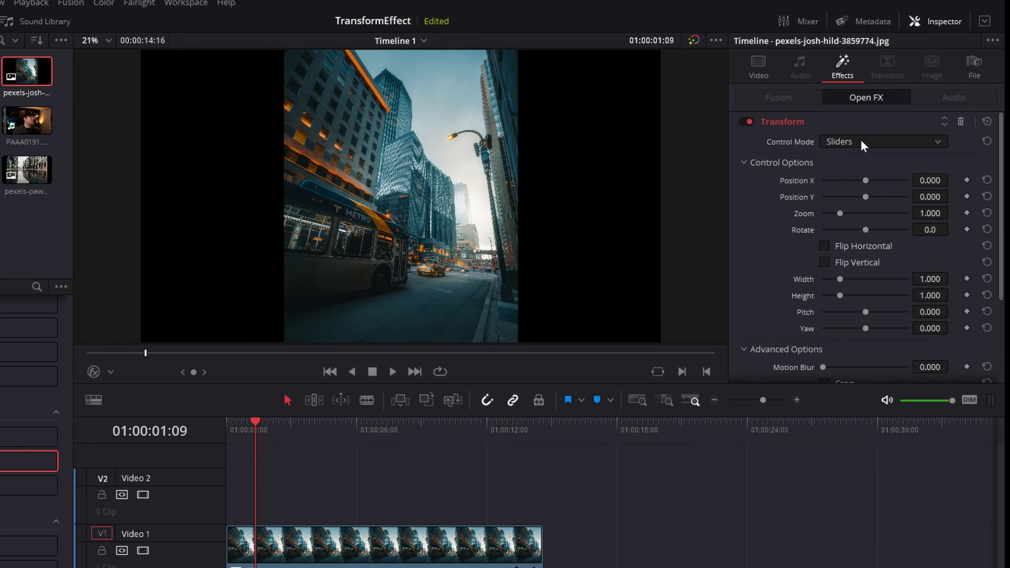
scroll(859, 215, "down", 3)
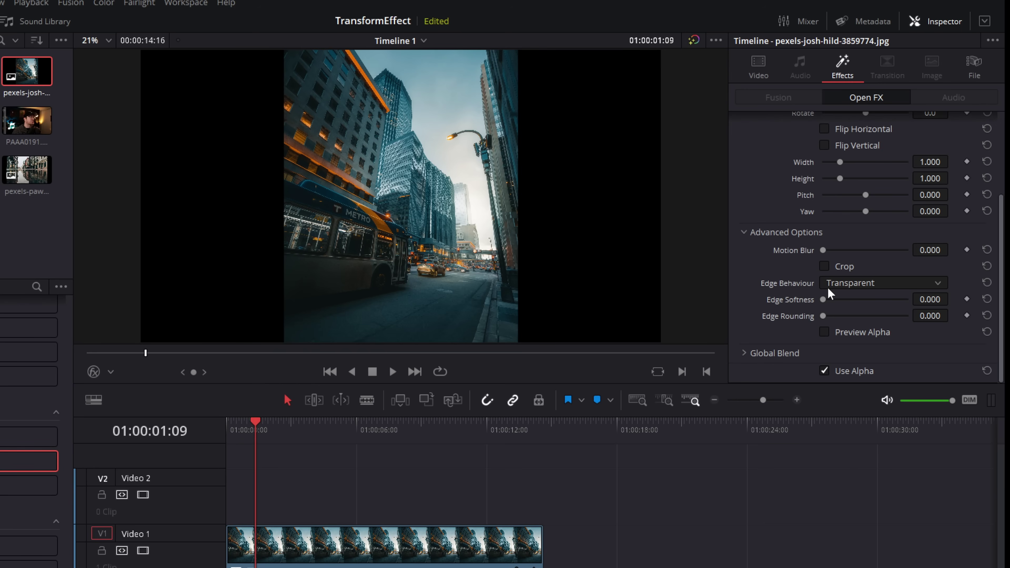
Set the photo's Edge Behaviour to Reflect, then change it to Wrap-Around
left_click(850, 282)
left_click(837, 315)
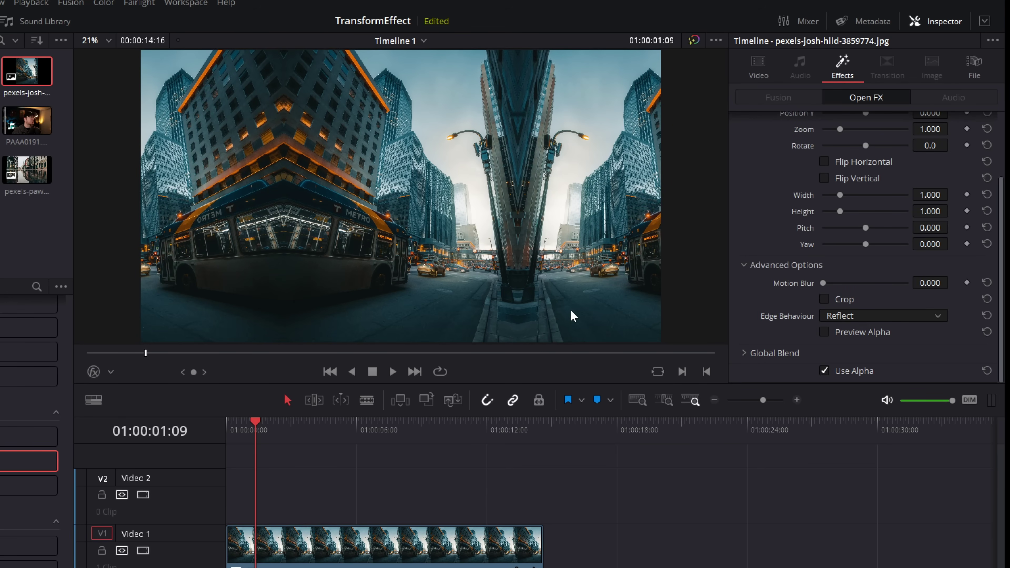
left_click(864, 316)
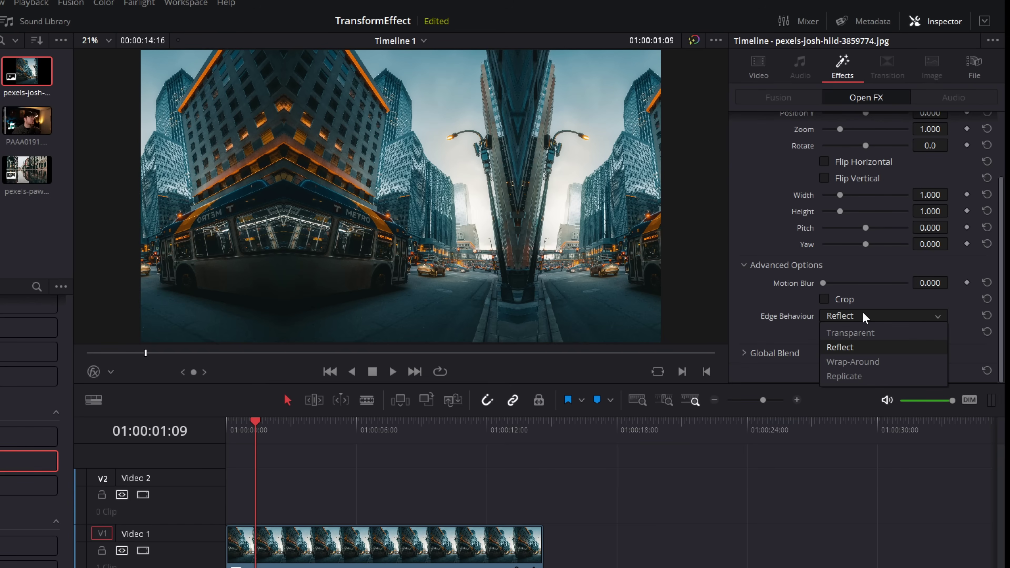
left_click(859, 362)
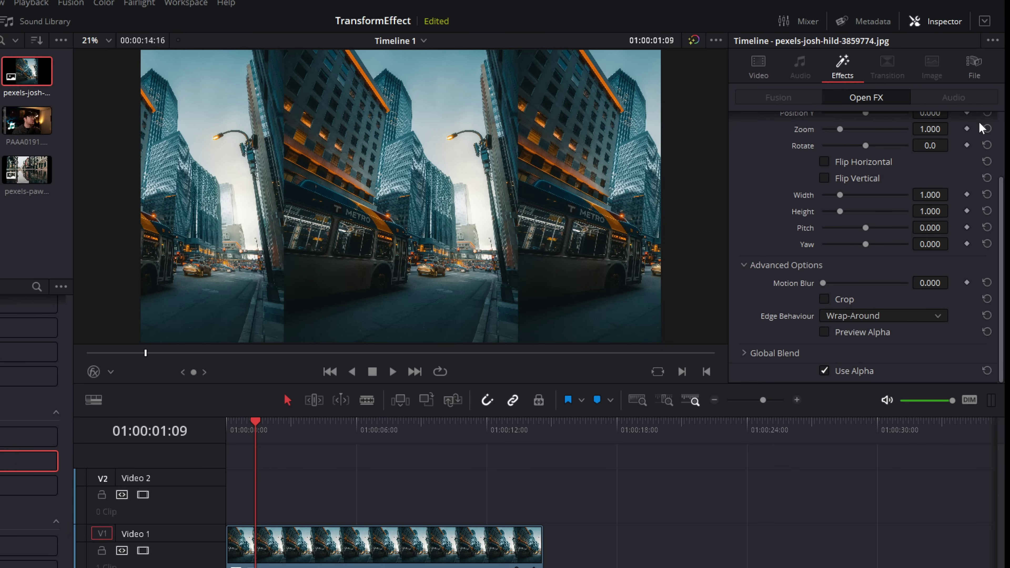
Shrink the photo to Zoom 0.250 and switch Edge Behaviour to mirror the tiles
scroll(829, 234, "up", 2)
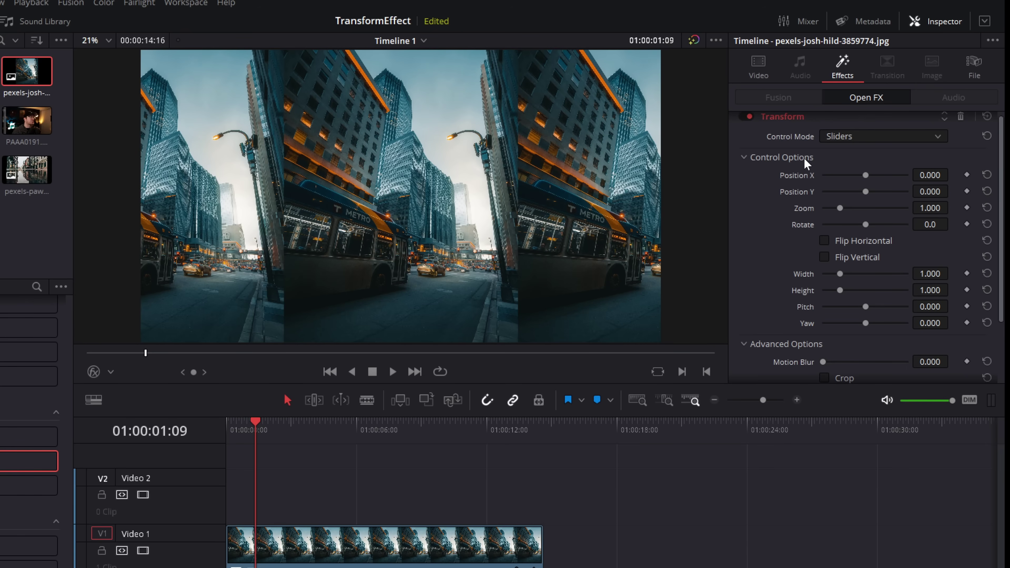
left_click_drag(839, 209, 817, 210)
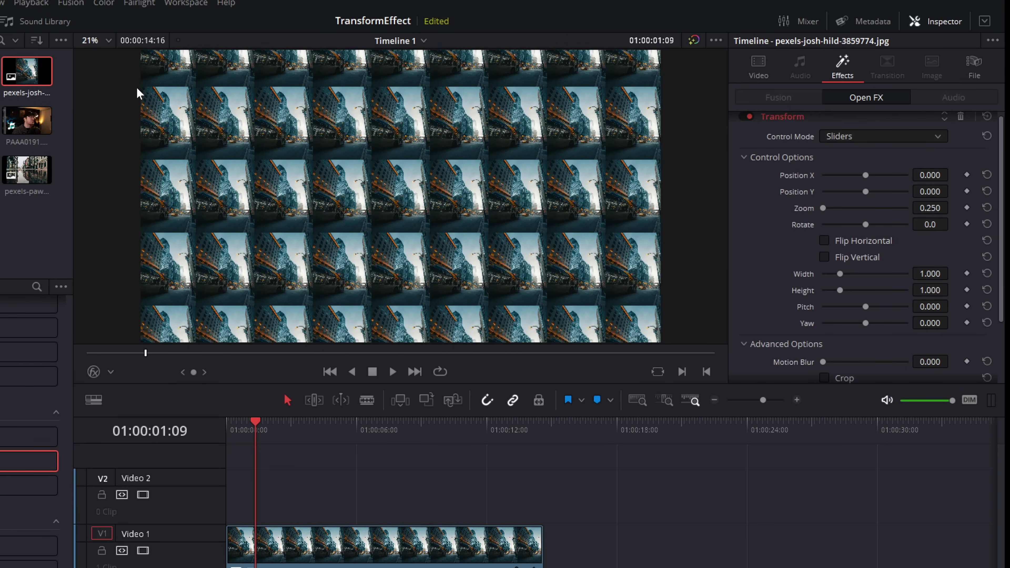
scroll(819, 274, "down", 3)
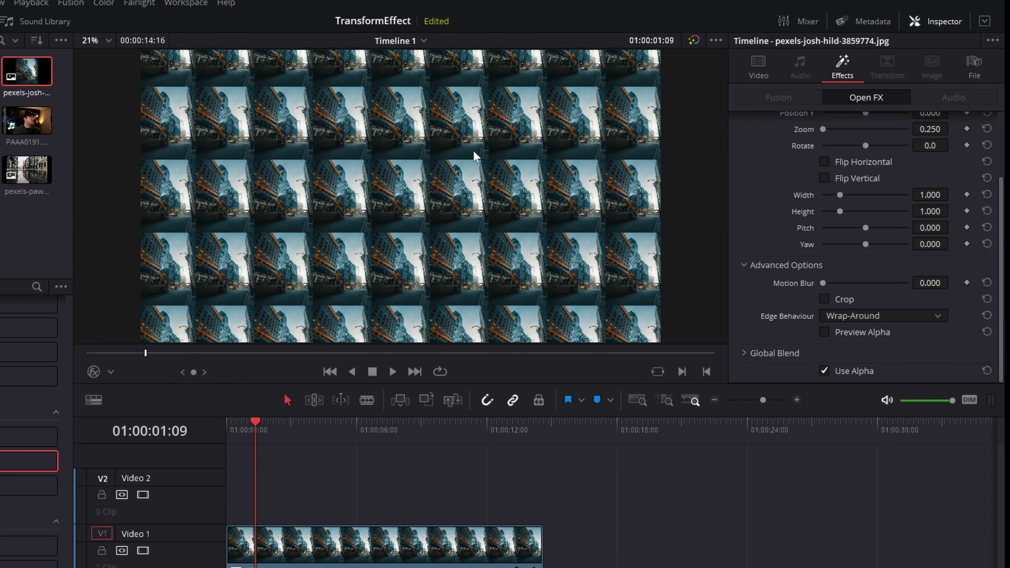
left_click(861, 318)
left_click(858, 344)
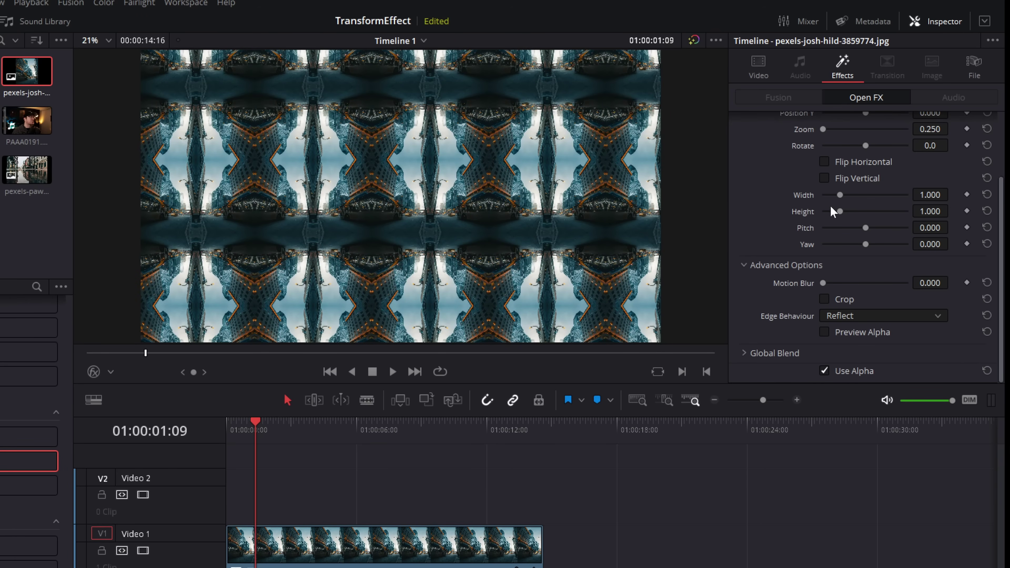
Rotate the tiles to -29.3 and tilt them with Pitch 0.127 and Yaw 0.546
scroll(831, 193, "up", 3)
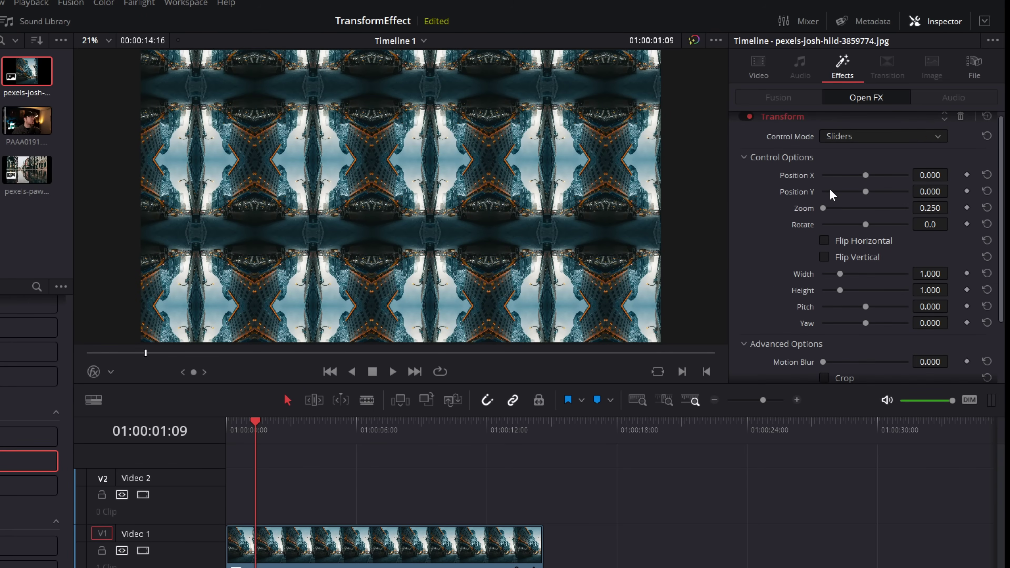
left_click_drag(864, 225, 859, 226)
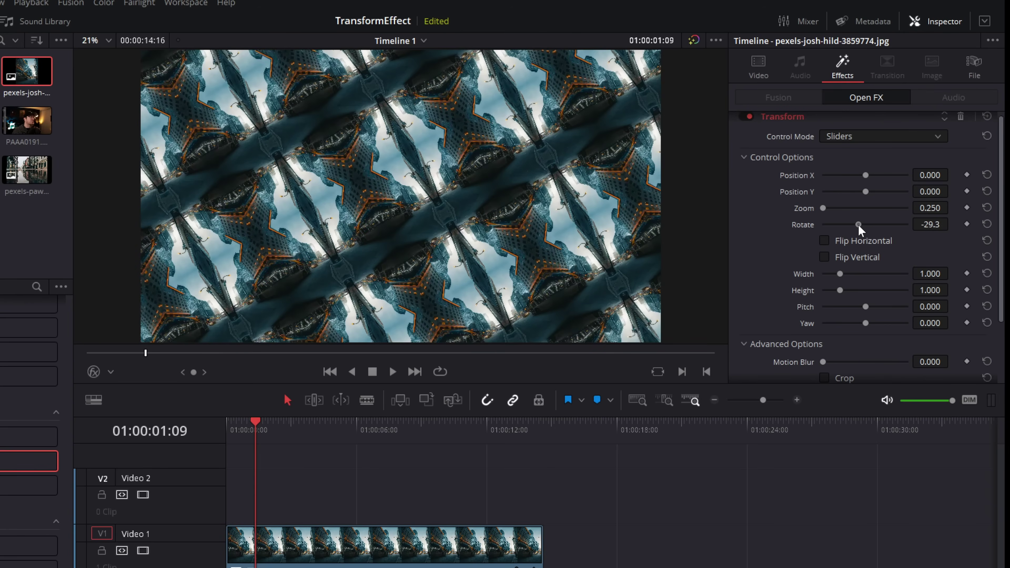
mouse_move(865, 307)
left_mouse_down()
mouse_move(855, 308)
mouse_move(881, 323)
mouse_move(849, 308)
mouse_move(879, 309)
mouse_move(869, 310)
left_mouse_up()
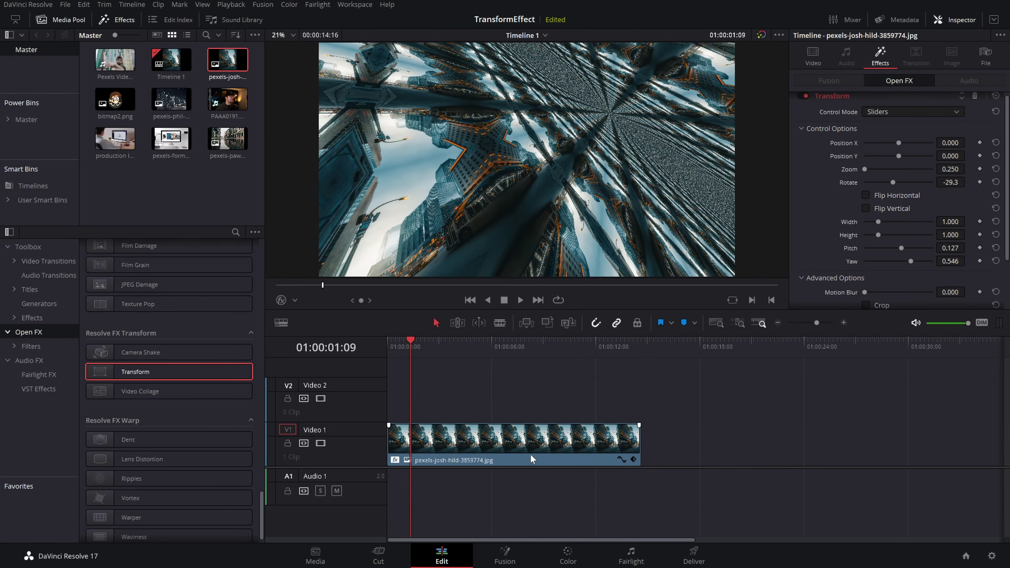
Replace the city clip on Video 1 with bitmap2.png
left_click(531, 459)
key("Delete")
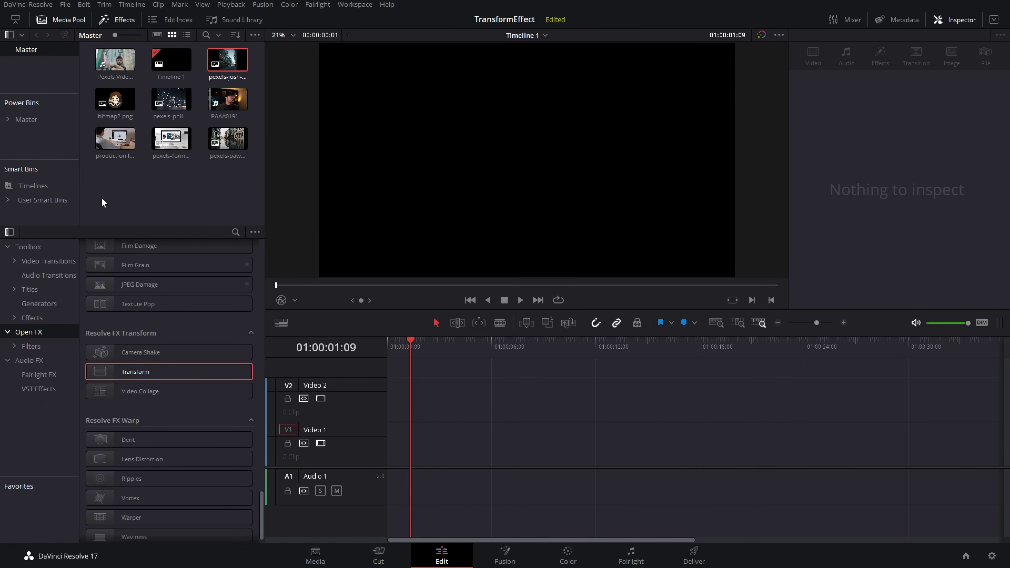
left_click_drag(115, 102, 518, 457)
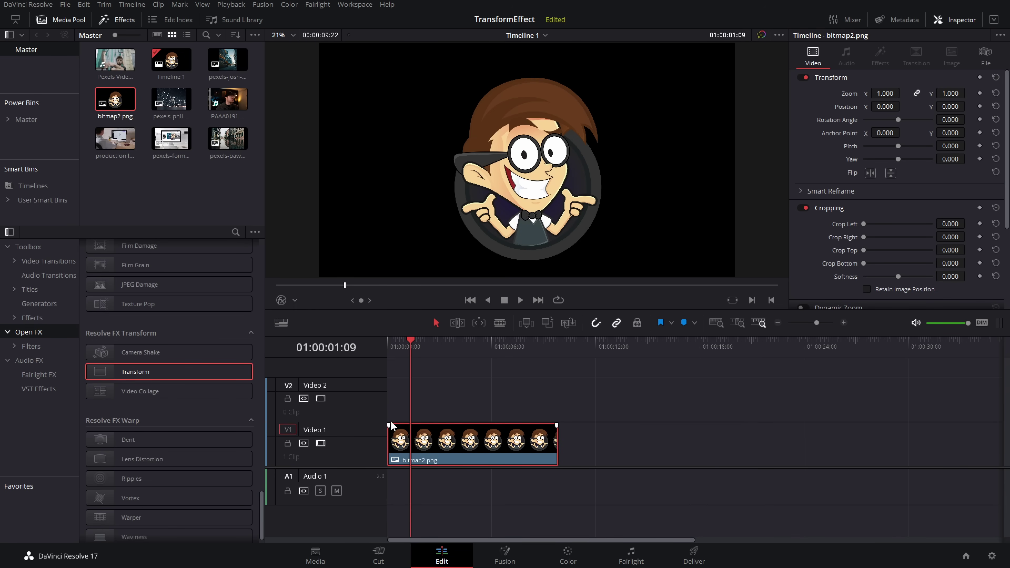
Apply the Transform effect to the cartoon and set its edges to repeat
left_click_drag(183, 377, 490, 437)
left_click(884, 57)
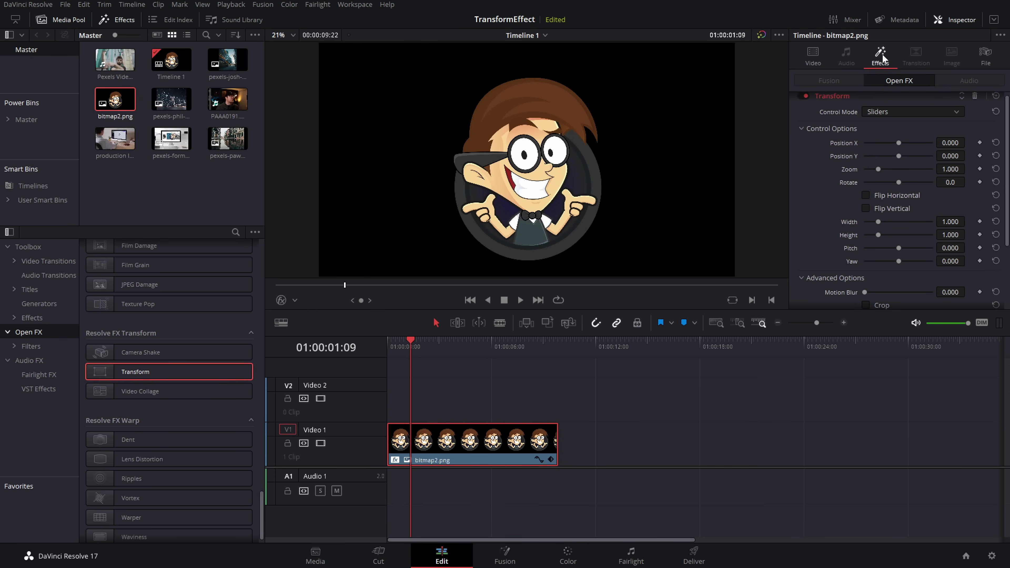
left_click(879, 229)
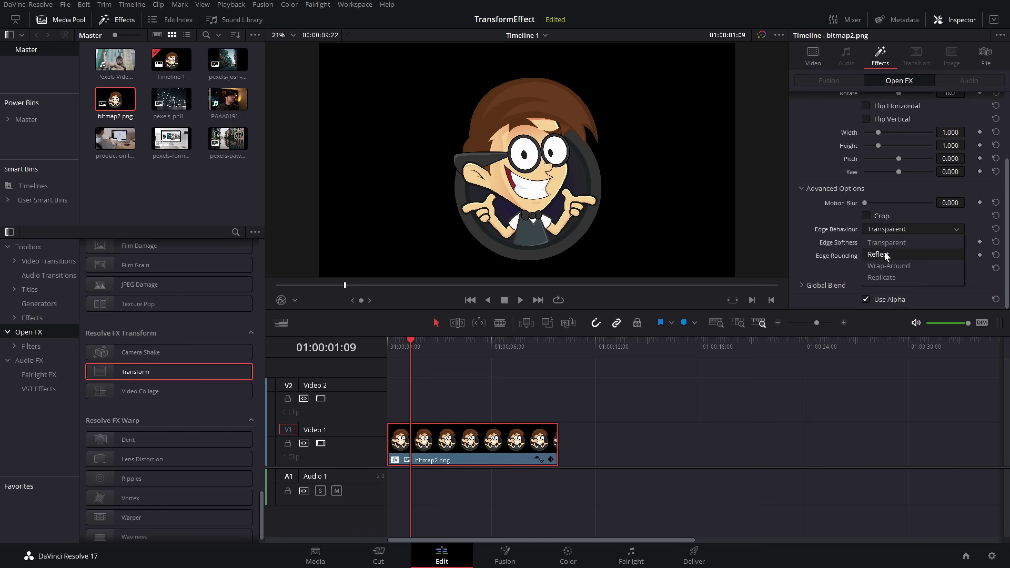
left_click(885, 264)
Lower the cartoon's Zoom to 0.144 so it tiles into many small copies
scroll(889, 199, "up", 3)
scroll(886, 191, "up", 1)
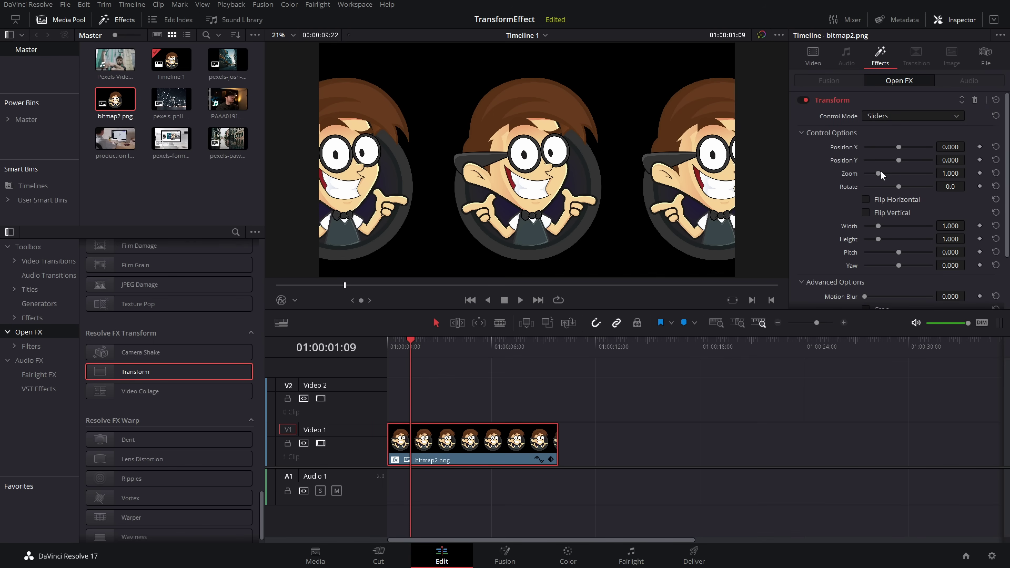
left_click_drag(880, 173, 864, 175)
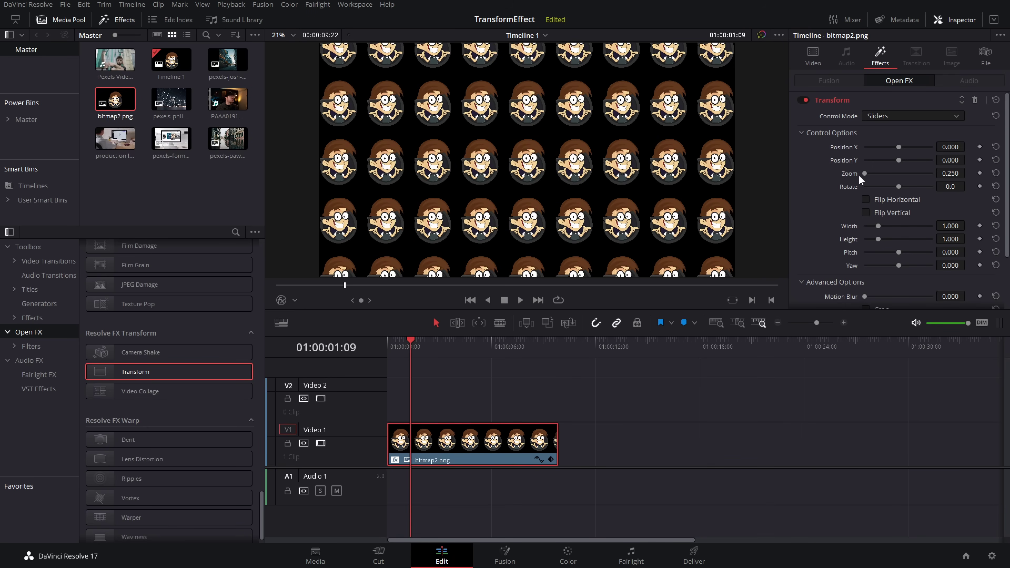
left_click_drag(950, 173, 936, 174)
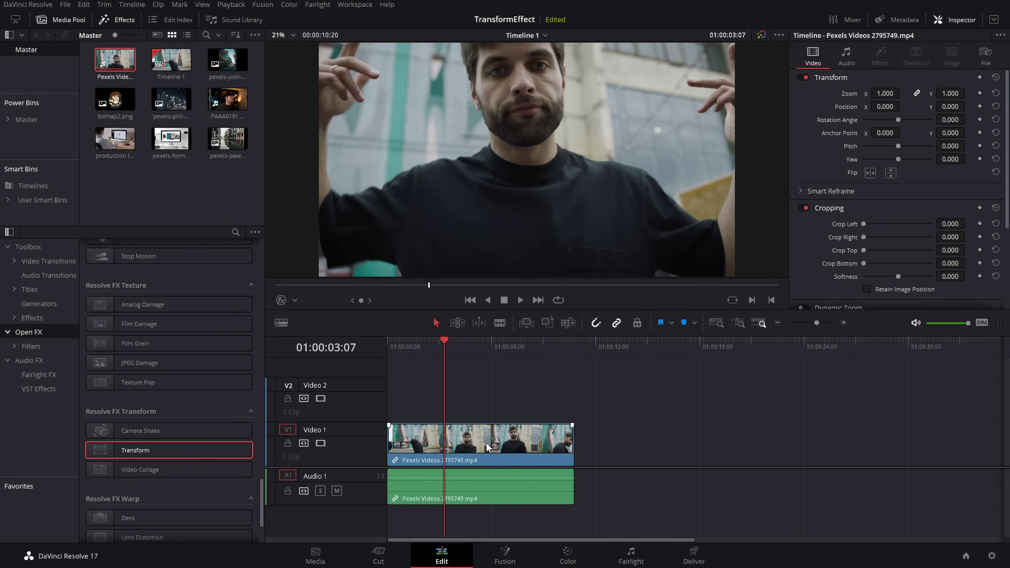
Apply the Transform effect to the Pexels Videos 2795749.mp4 clip and show its settings
left_click(482, 446)
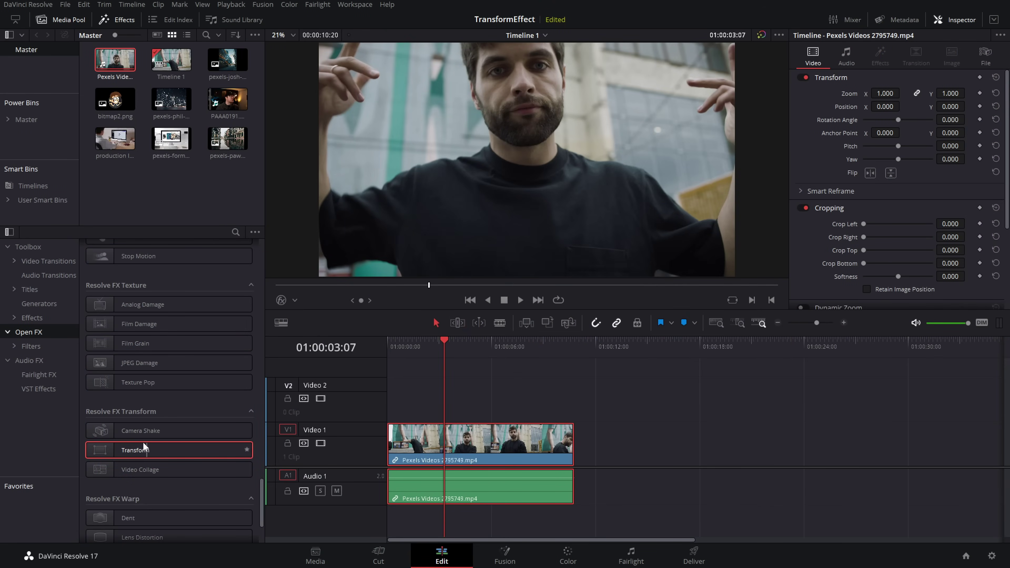
left_click_drag(145, 447, 517, 442)
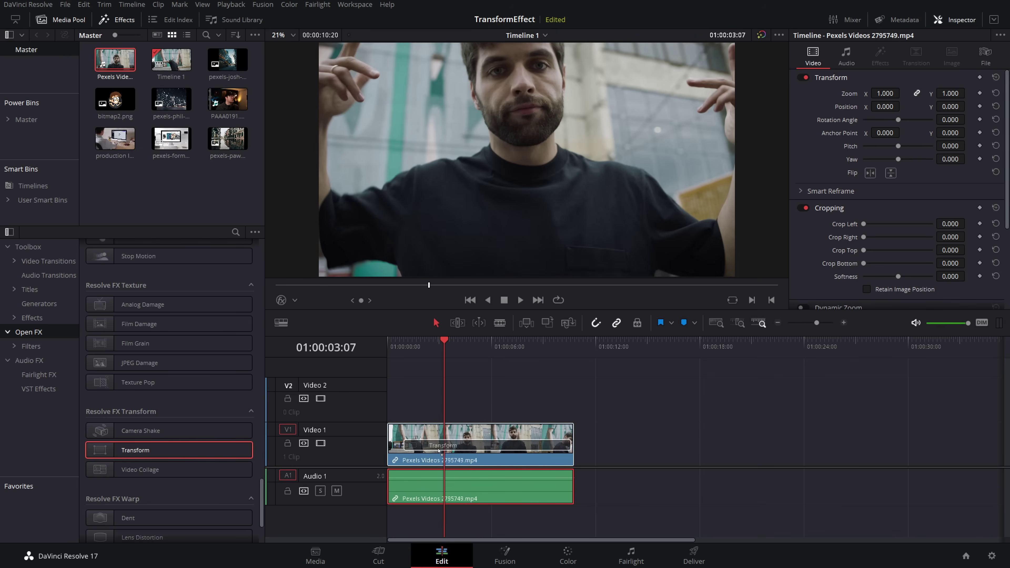
left_click(891, 54)
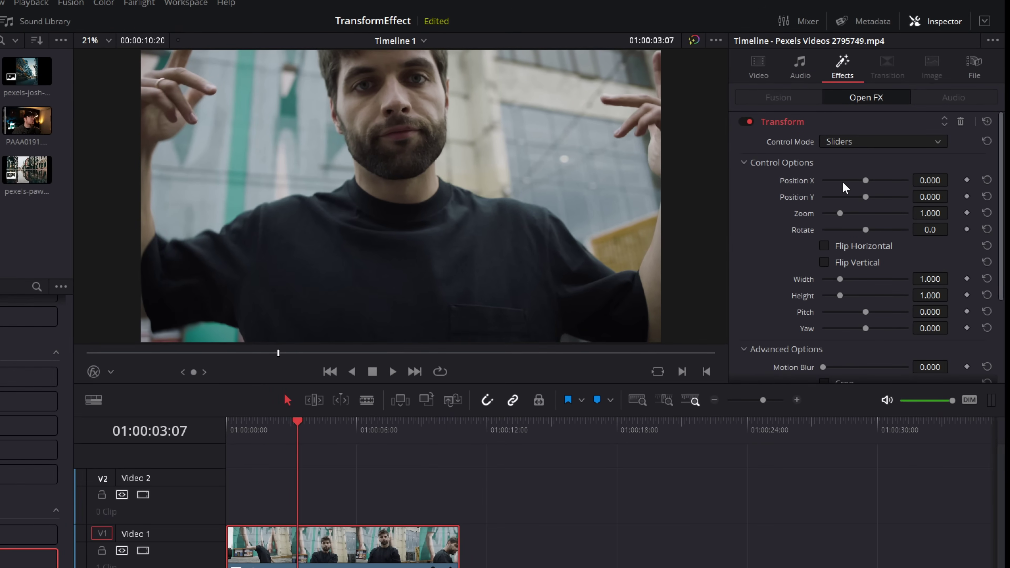
Expand Global Blend and set Blend to 0.504
scroll(849, 183, "down", 3)
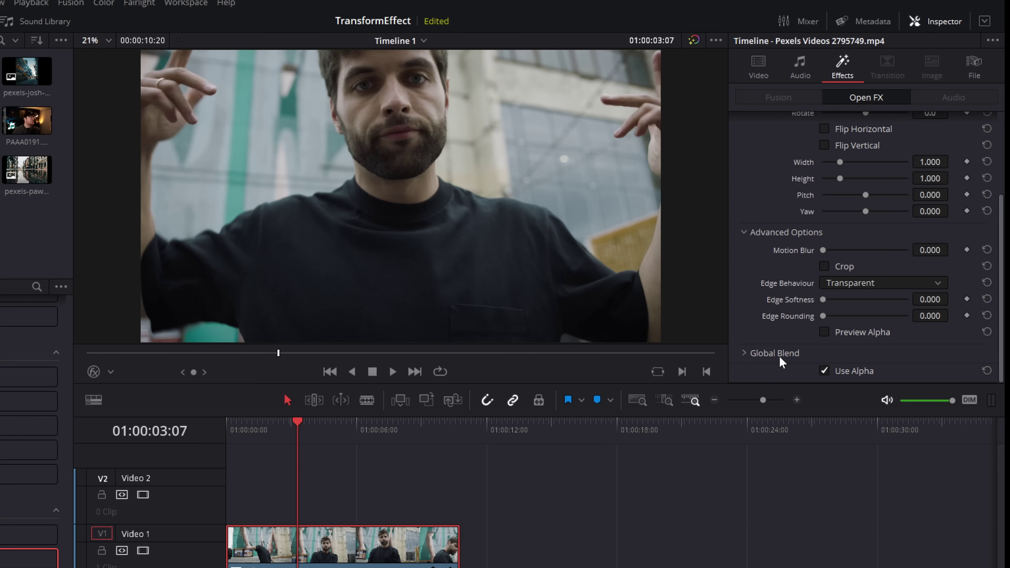
left_click(744, 354)
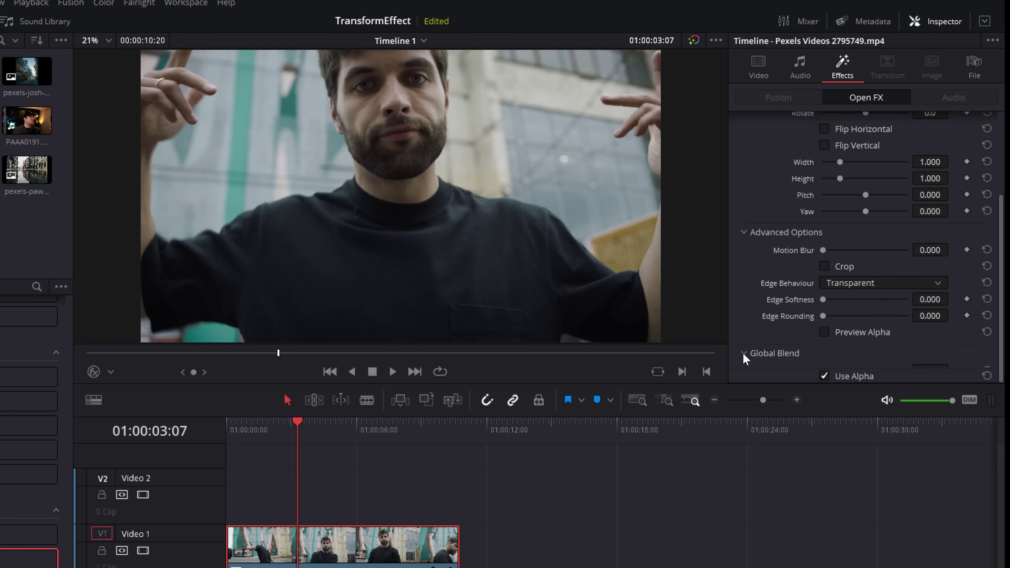
key("ctrl+minus")
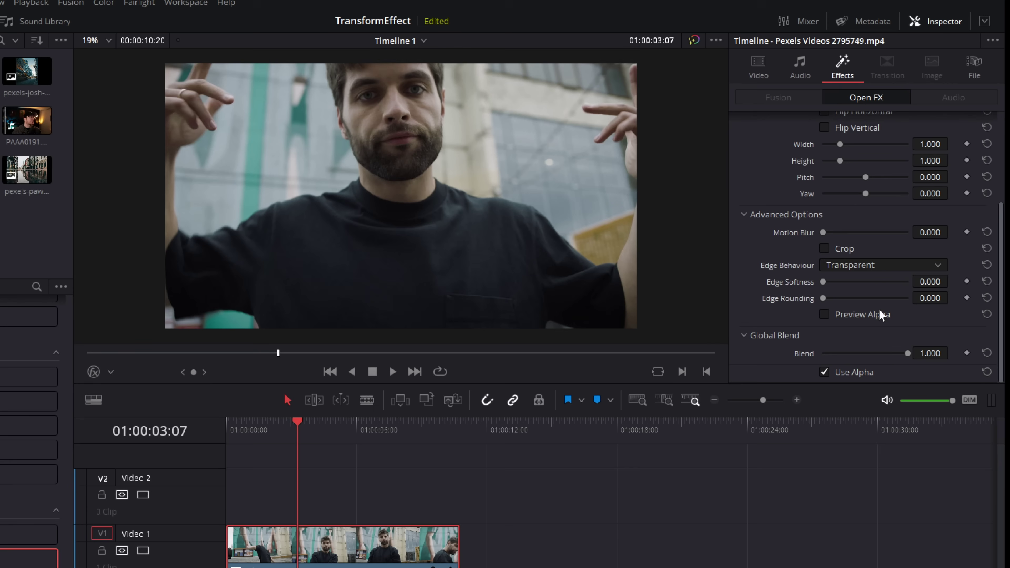
left_click_drag(907, 354, 866, 355)
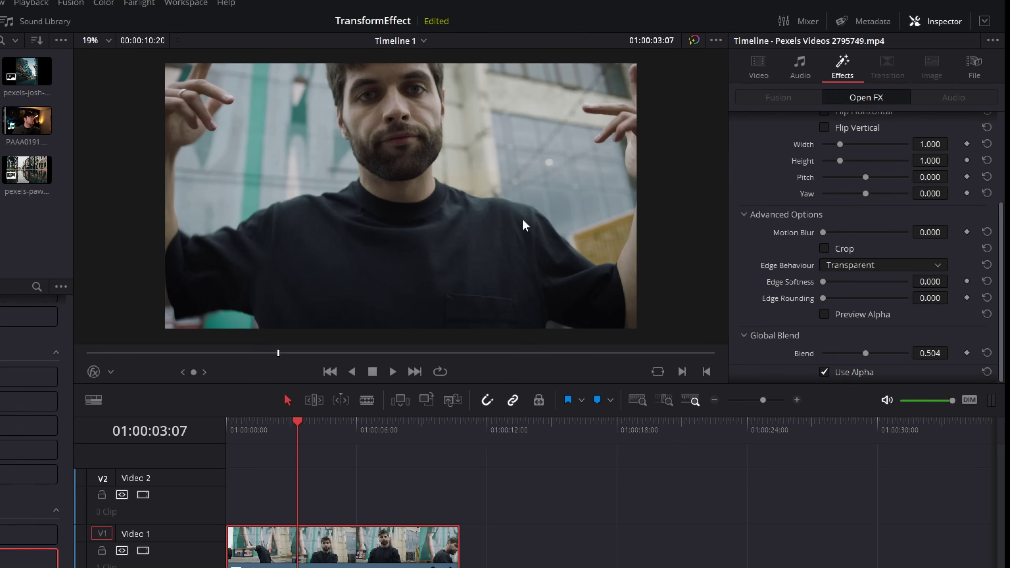
scroll(846, 320, "up", 3)
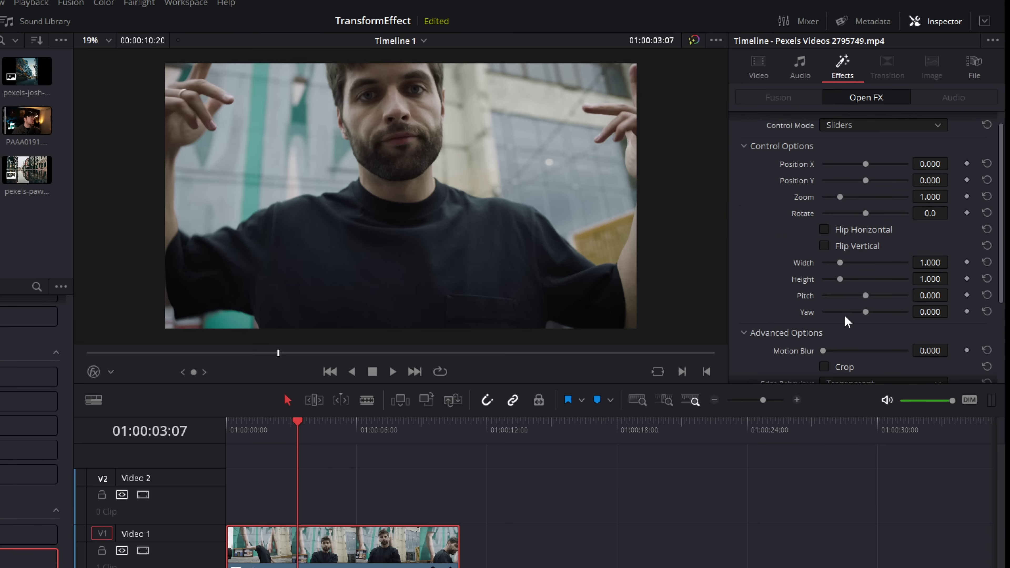
Raise Zoom to 1.442 and play from about two seconds to preview the overlay
left_click_drag(839, 197, 913, 199)
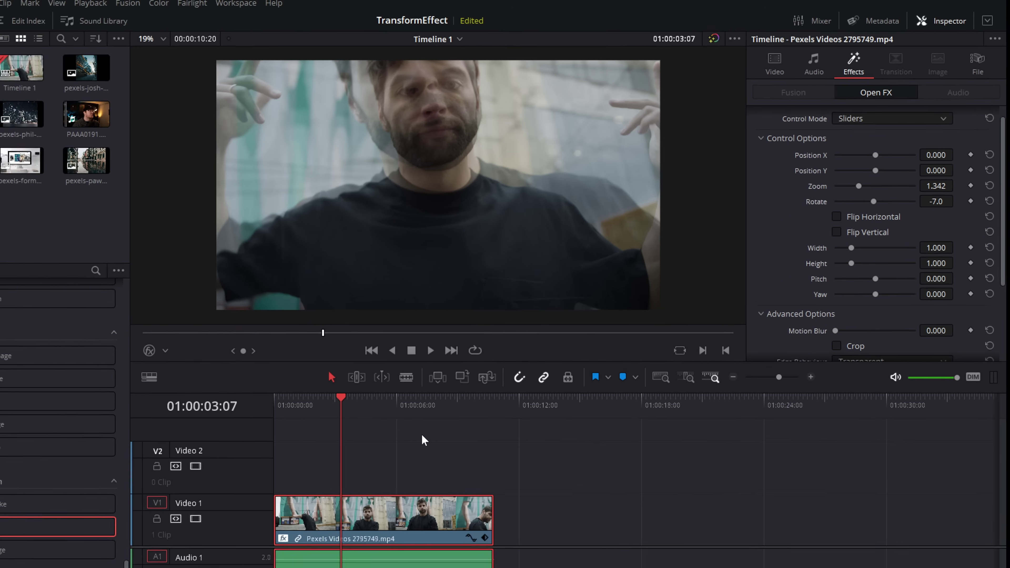
left_click(280, 424)
left_click(274, 425)
key("space")
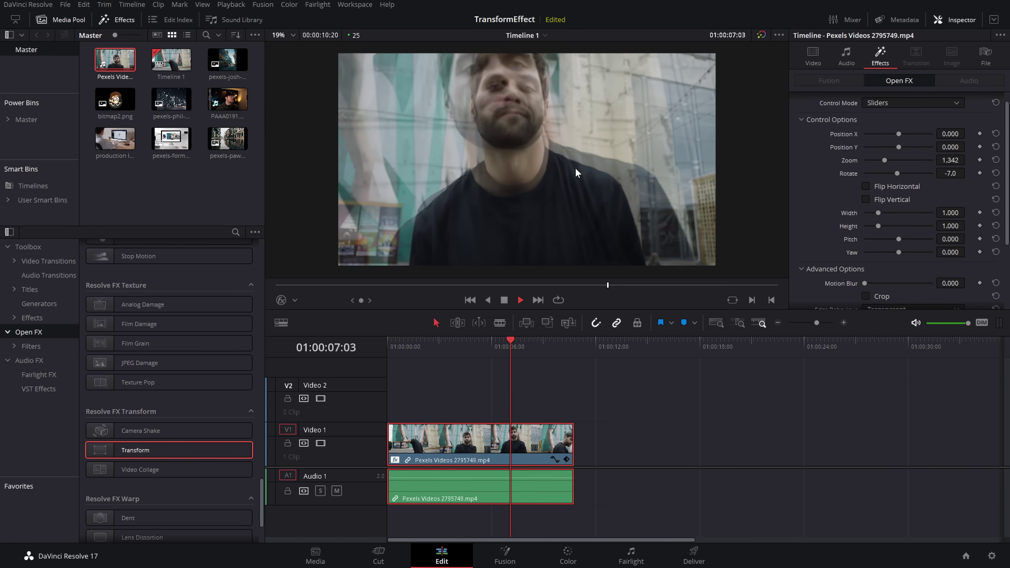
Stop playback and set Pitch 0.034, Yaw 0.686 and Rotate -7.0
key("space")
left_click_drag(900, 239, 913, 253)
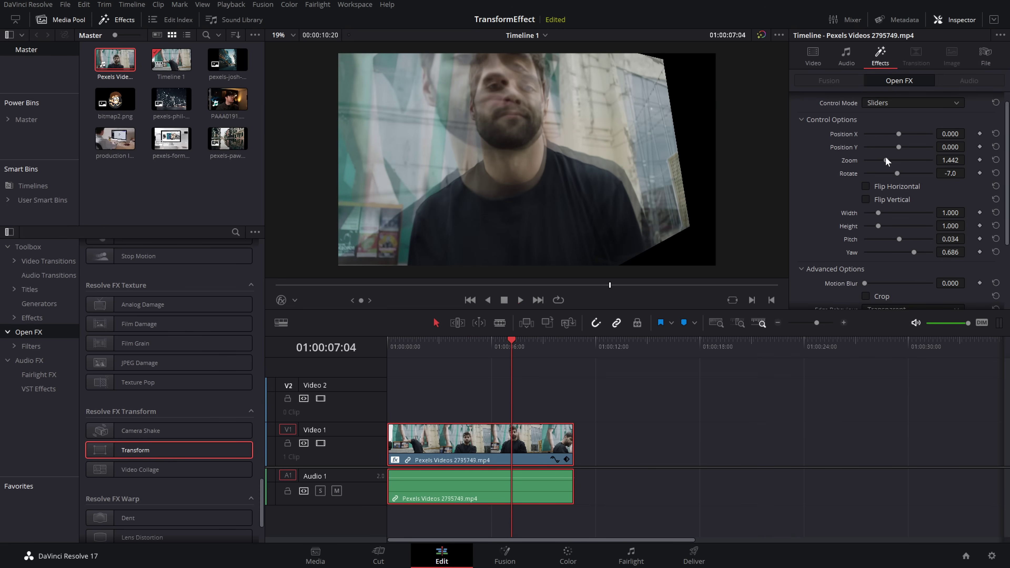
left_click_drag(885, 159, 874, 159)
Set the Transform's Edge Behaviour to Reflect to fill the empty corners
scroll(867, 191, "down", 3)
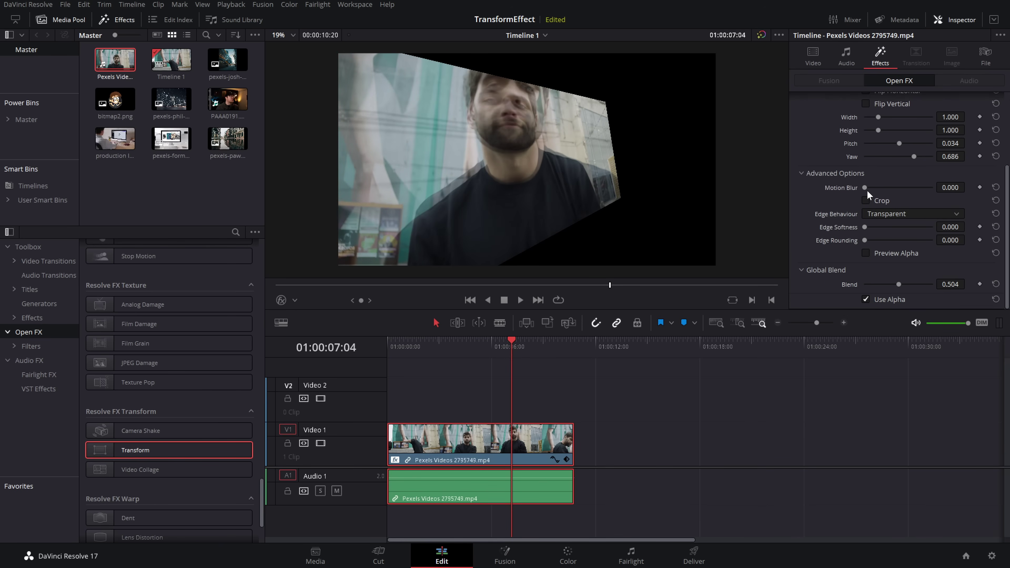
left_click(867, 216)
left_click(884, 241)
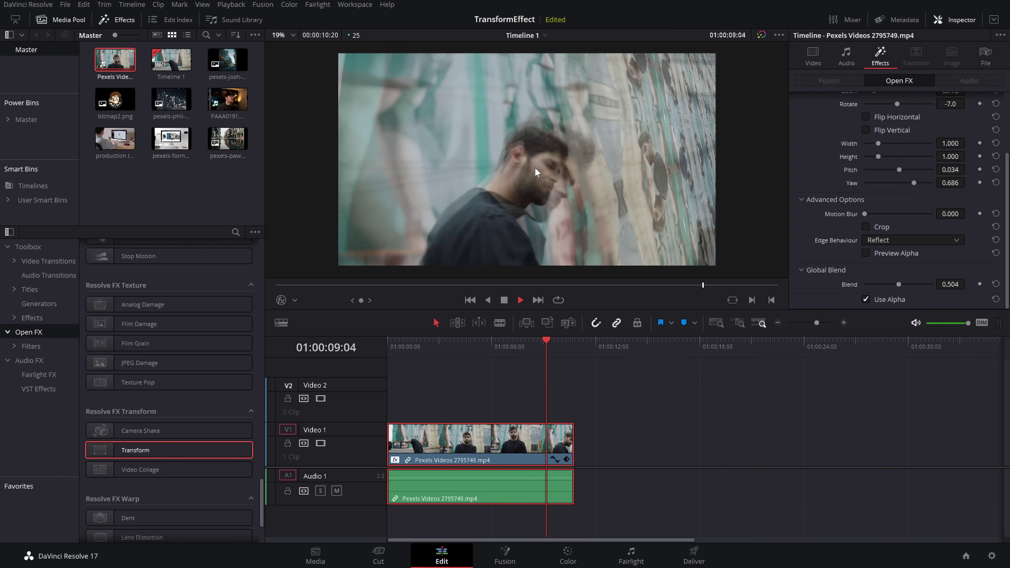
Review the double-vision effect in playback, jumping back near the start to replay
key("space")
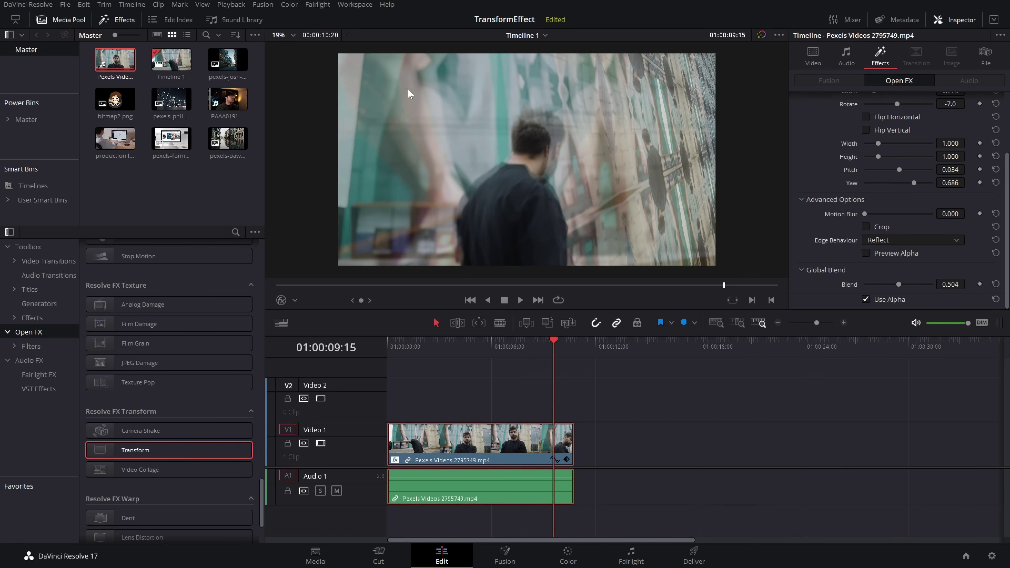
key("space")
left_click(425, 346)
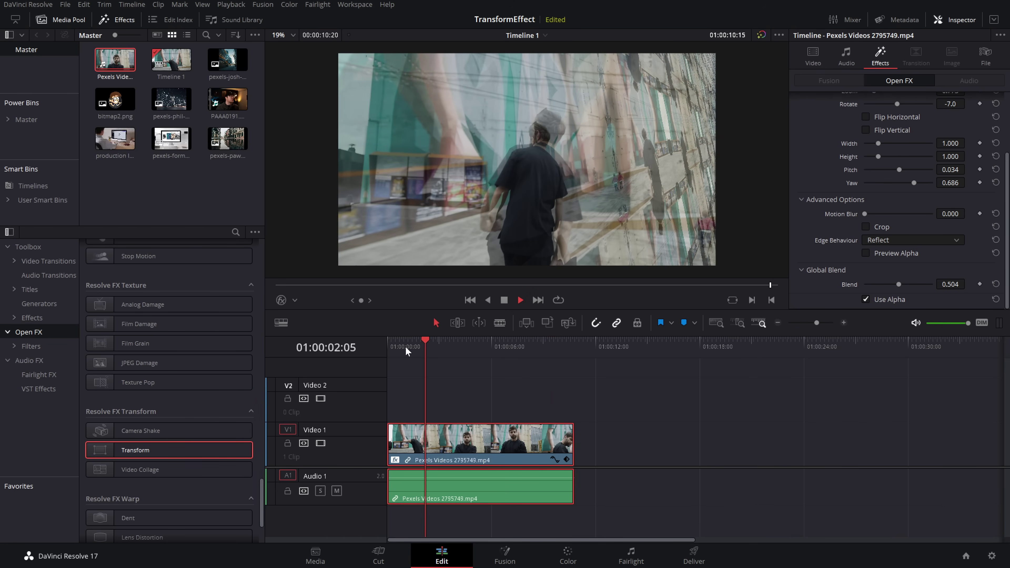